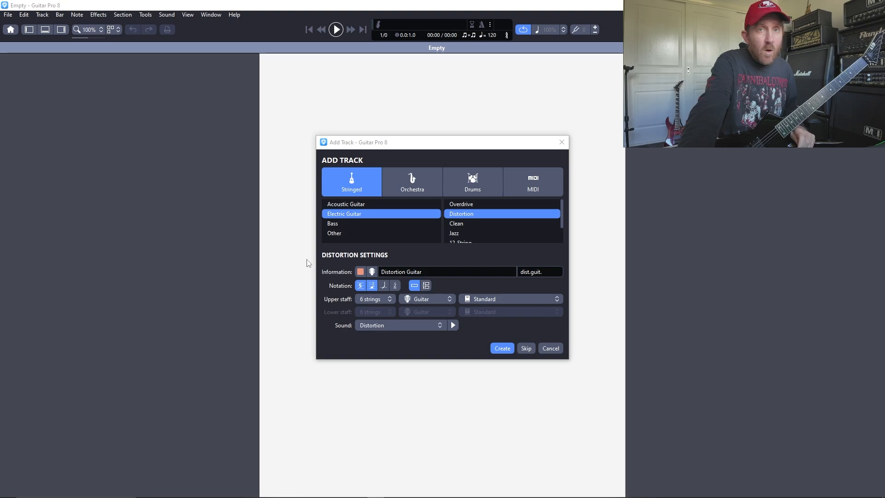
# Step: Create a six-string Distortion Guitar track with the Tune down 1/2 step tuning
pyautogui.click(553, 299)
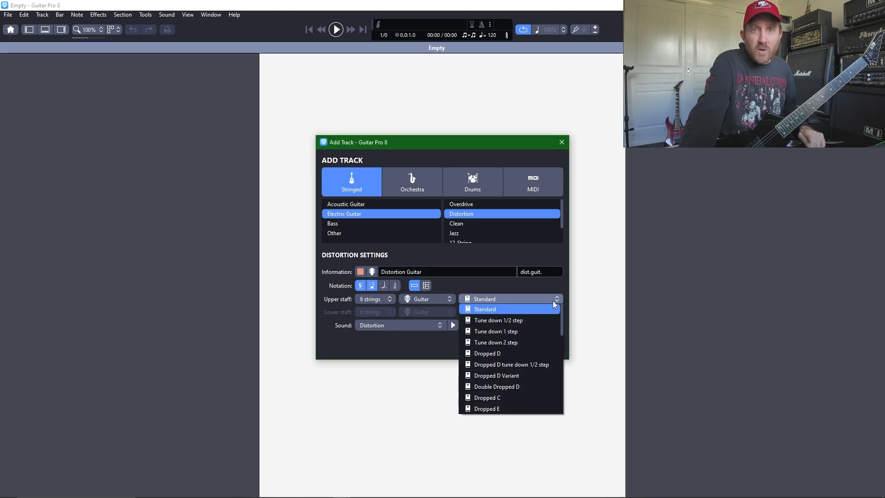
pyautogui.click(524, 325)
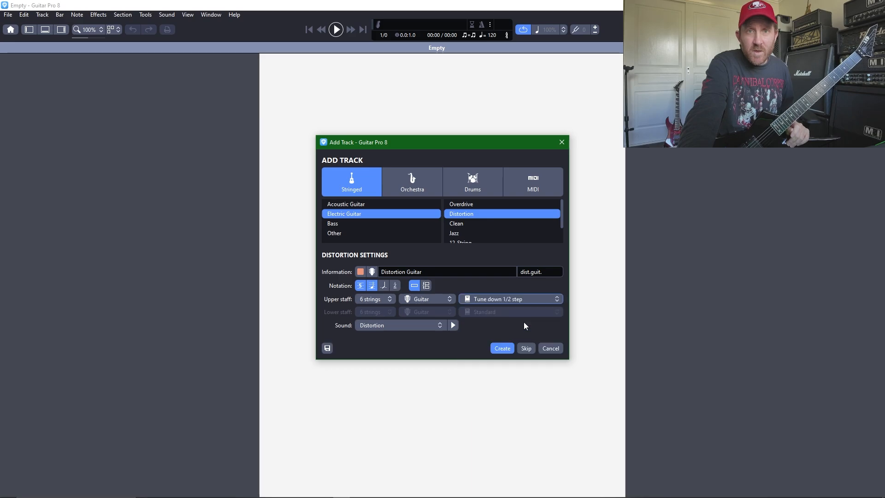
pyautogui.click(503, 349)
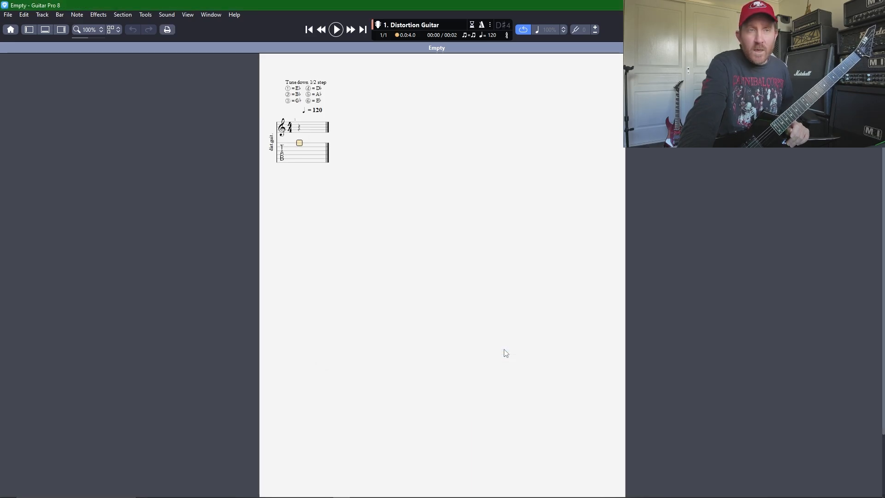
# Step: Show the notation editing palette and enlarge the score to 206%
pyautogui.click(85, 38)
pyautogui.click(90, 38)
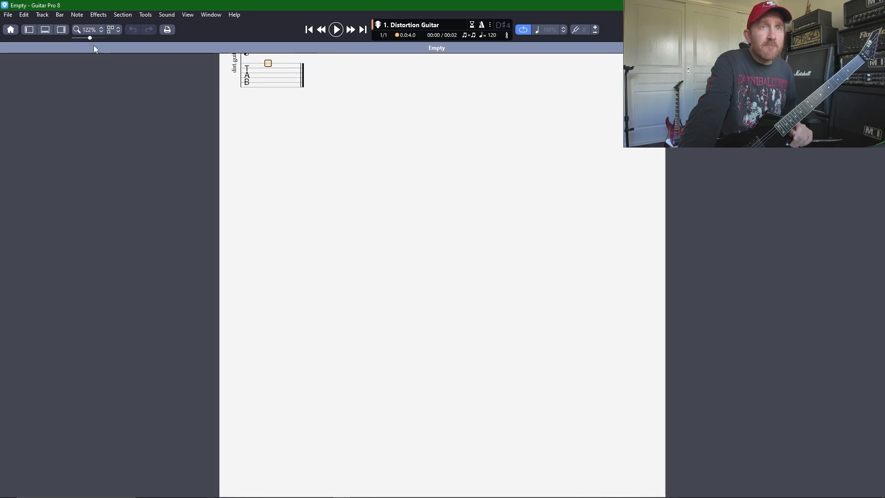
pyautogui.click(29, 29)
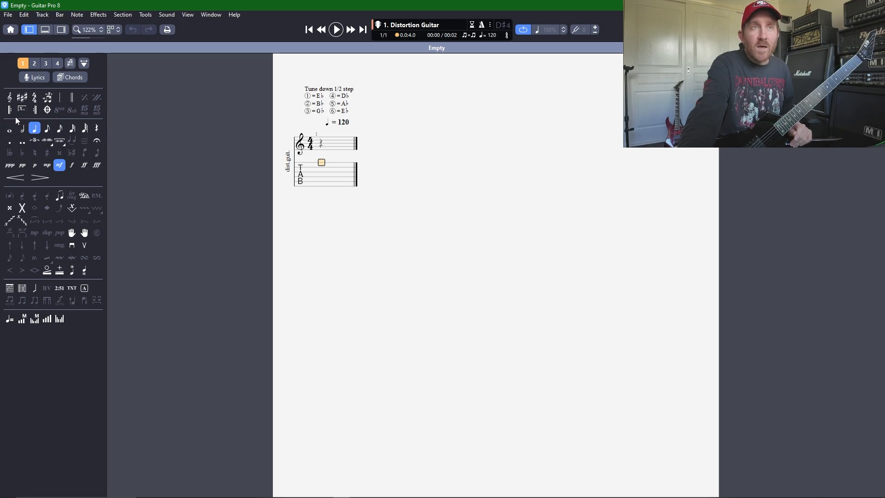
pyautogui.moveTo(91, 41); pyautogui.dragTo(94, 40)
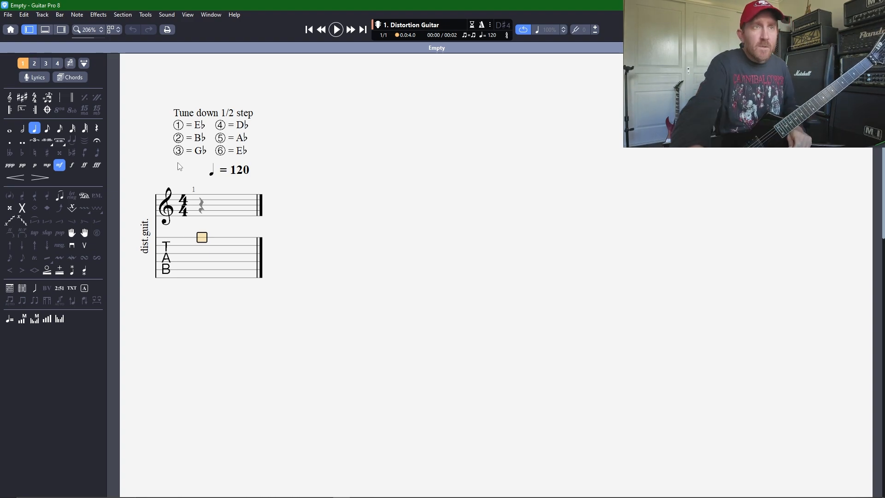
# Step: Enter sixteenth notes in bar 1: four at fret 2 on the fifth string, followed by four at fret 3 on the sixth string
pyautogui.click(60, 131)
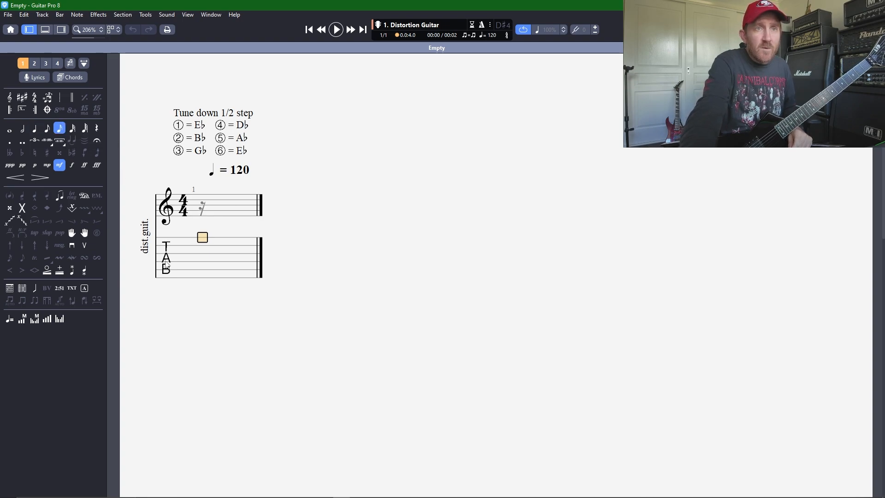
pyautogui.click(199, 271)
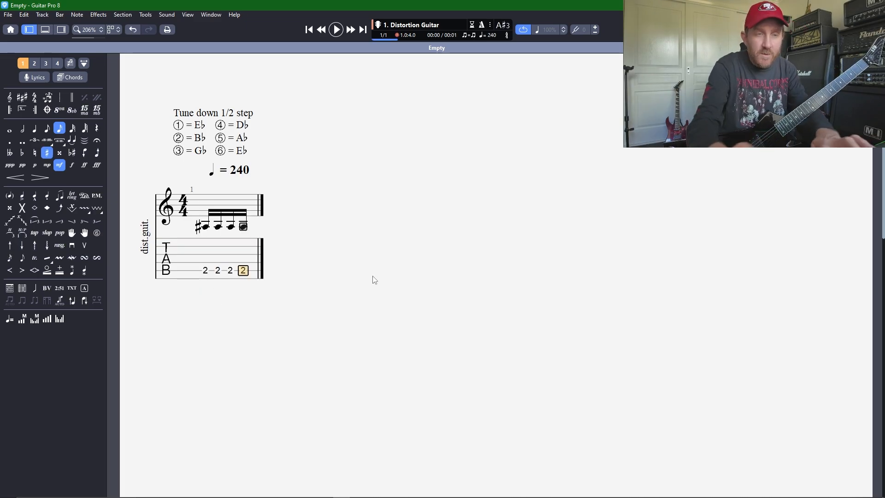
pyautogui.press('Down')
pyautogui.press('Right')
pyautogui.press('3')
pyautogui.press('Right')
pyautogui.press('3')
pyautogui.press('Right')
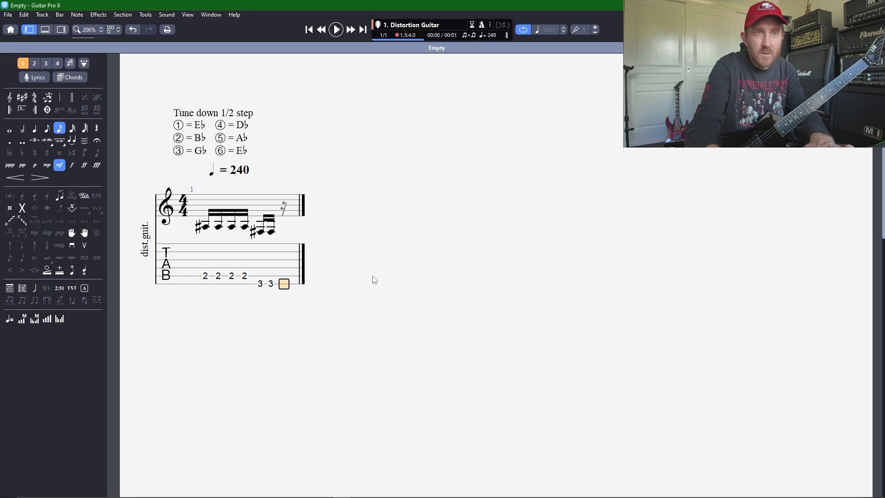
pyautogui.press('3')
pyautogui.press('Right')
pyautogui.press('3')
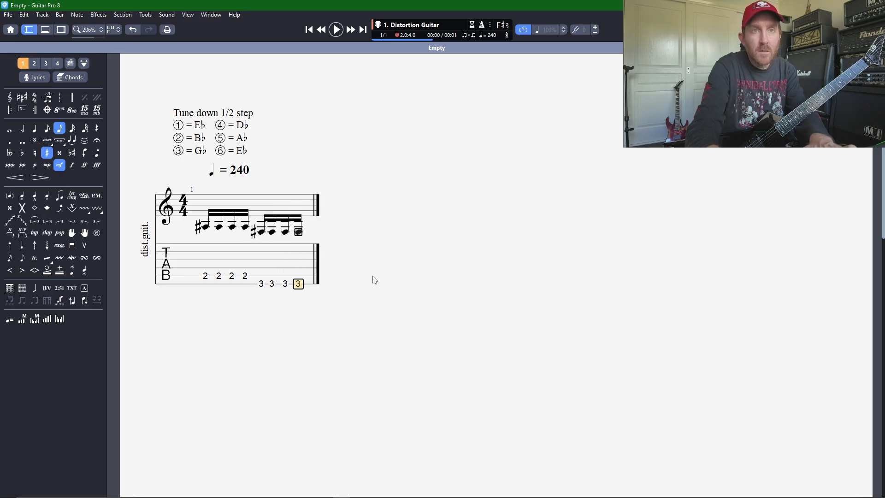
# Step: Continue bar 1 with four sixteenth notes at fret 1 on the fifth string
pyautogui.press('Right')
pyautogui.press('Up')
pyautogui.press('1')
pyautogui.press('Right')
pyautogui.press('1')
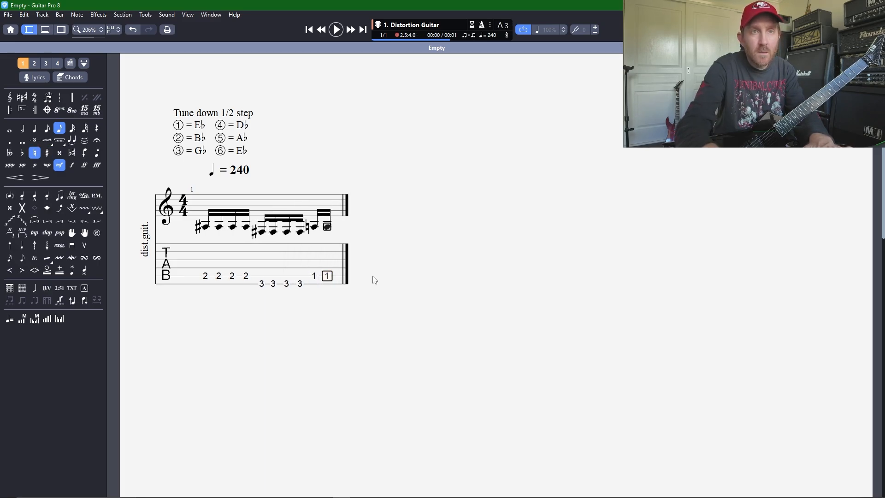
pyautogui.press('Right')
pyautogui.press('1')
# Step: Complete bar 1 with four sixteenth notes at fret 2 on the sixth string and play it back
pyautogui.press('Right')
pyautogui.press('1')
pyautogui.press('Right')
pyautogui.press('Down')
pyautogui.press('2')
pyautogui.press('Right')
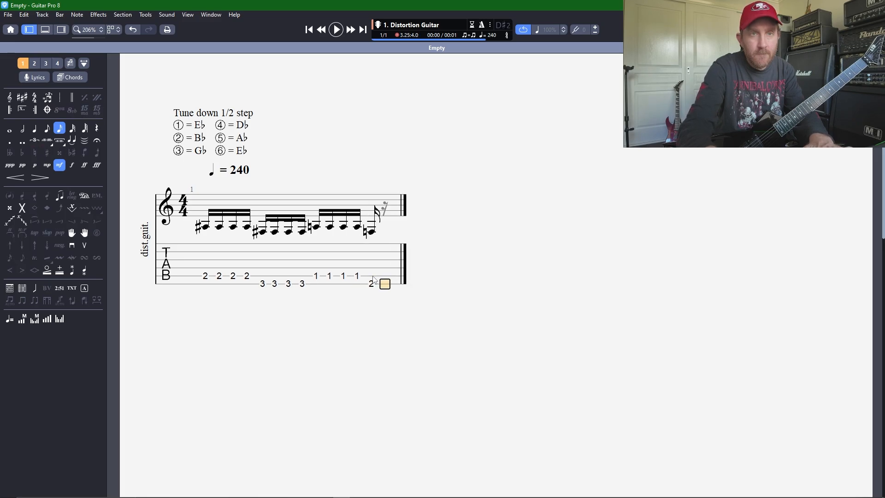
pyautogui.press('2')
pyautogui.press('Right')
pyautogui.press('2')
pyautogui.press('Right')
pyautogui.press('2')
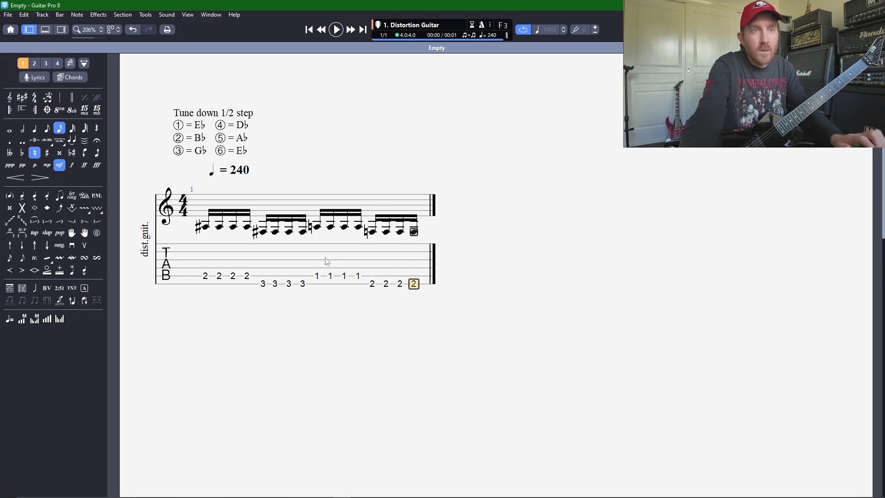
pyautogui.press('space')
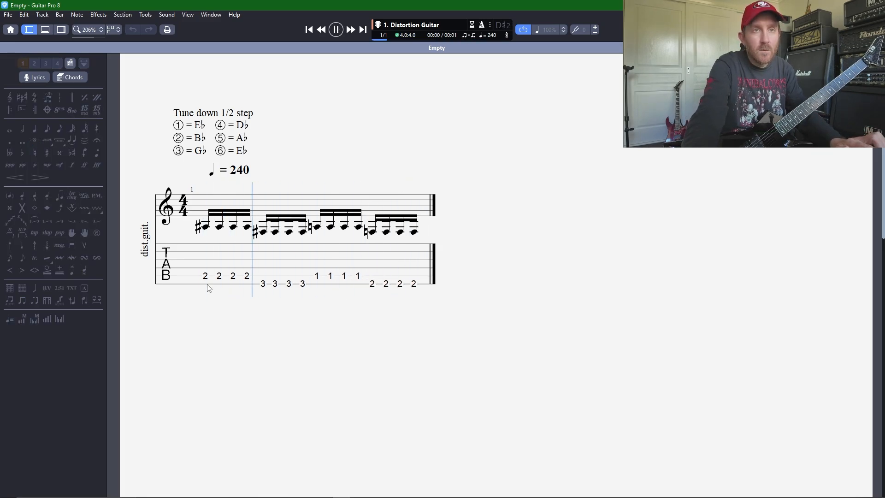
# Step: Enclose bar 1 in opening and closing repeat signs, set to play 3 times
pyautogui.click(215, 287)
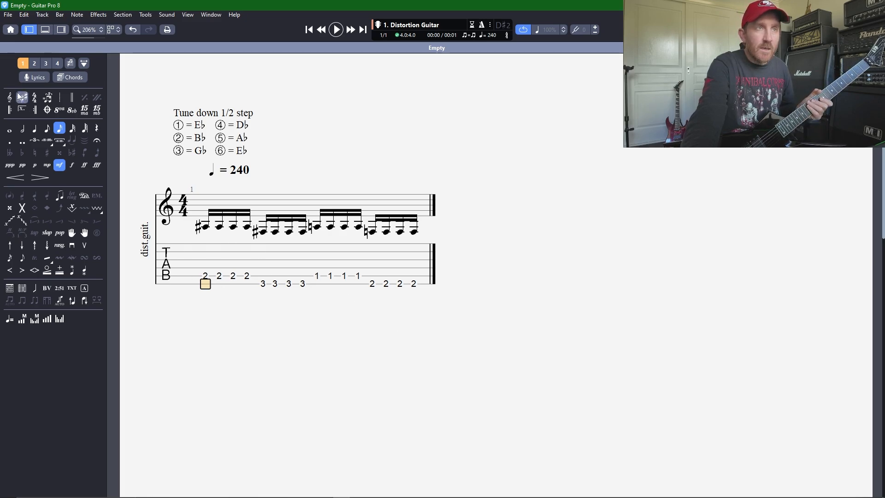
pyautogui.click(9, 111)
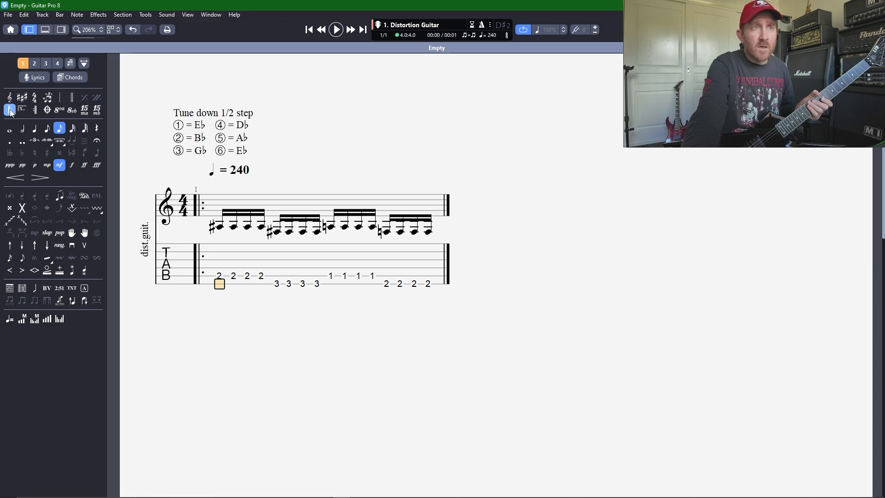
pyautogui.click(438, 282)
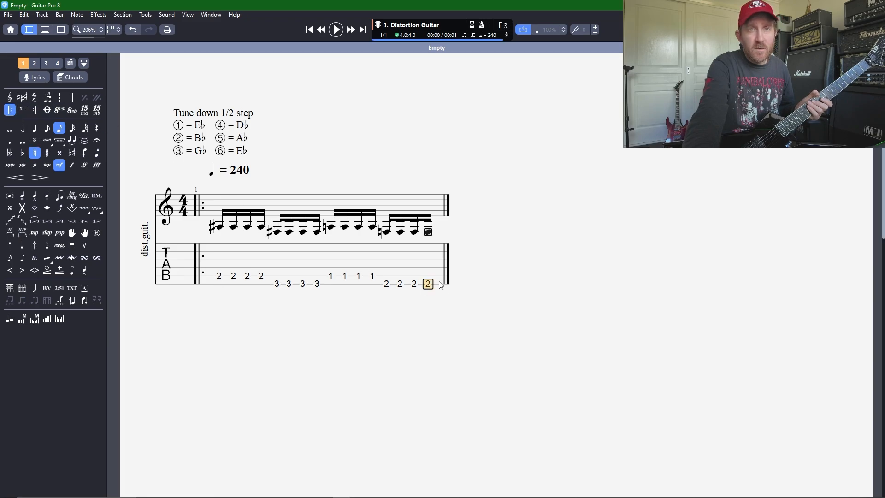
pyautogui.click(36, 110)
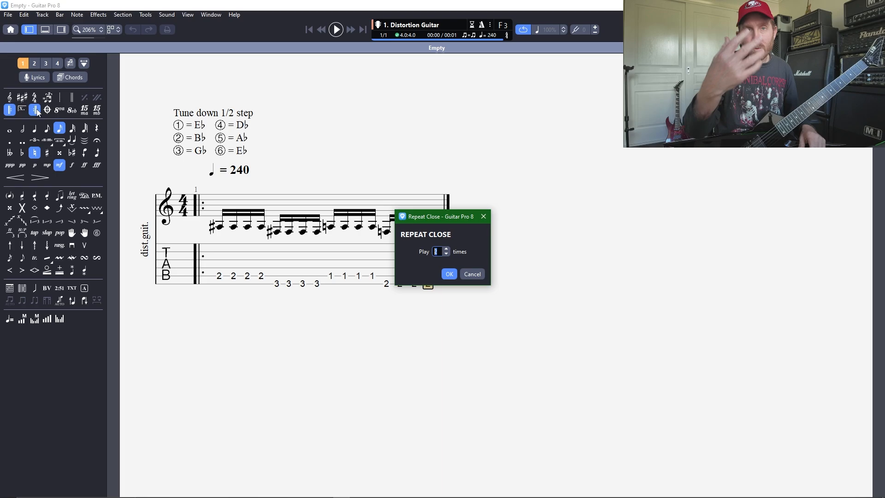
pyautogui.click(446, 249)
pyautogui.click(452, 275)
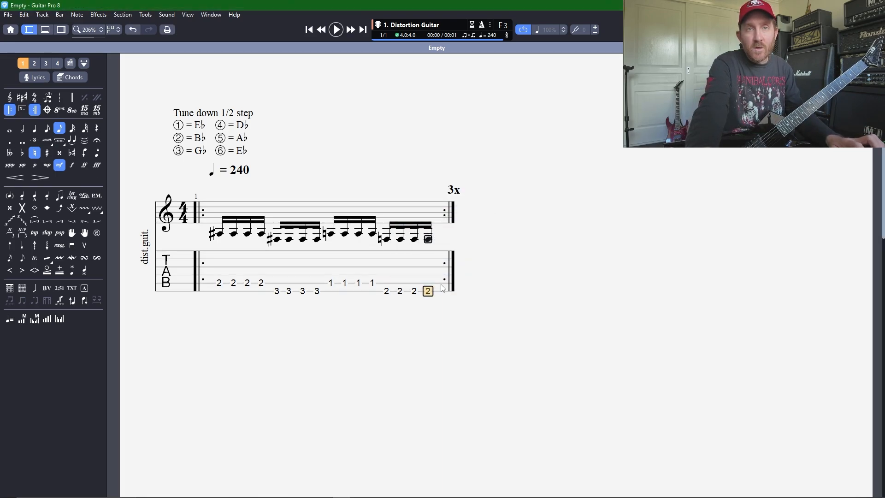
# Step: Add a second bar and copy the first eight notes of bar 1 into it
pyautogui.press('Right')
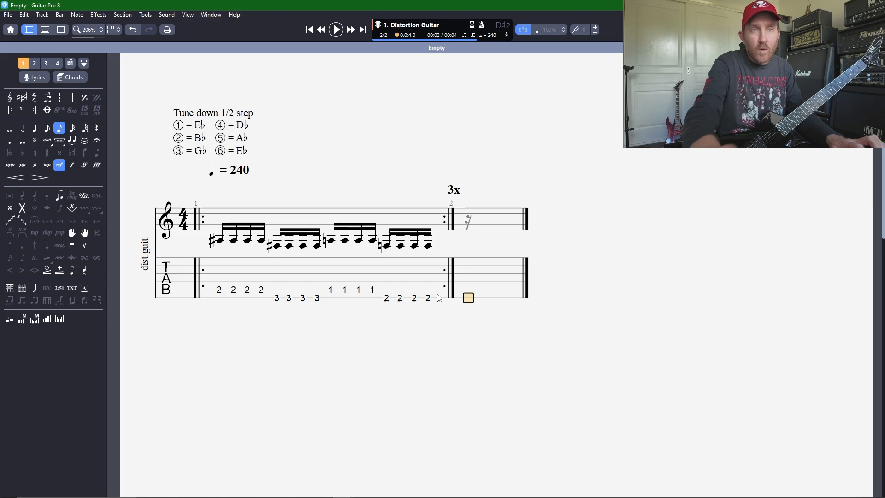
pyautogui.moveTo(212, 296); pyautogui.dragTo(320, 300)
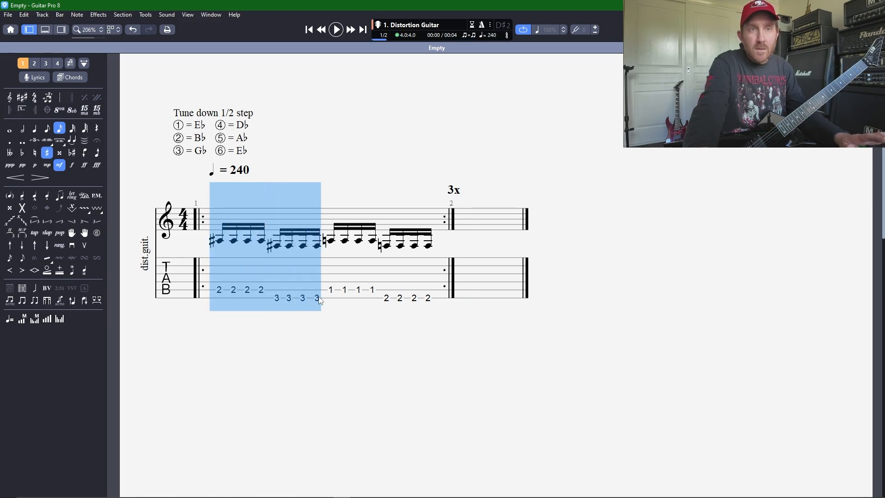
pyautogui.click(472, 300)
pyautogui.hotkey('ctrl', 'v')
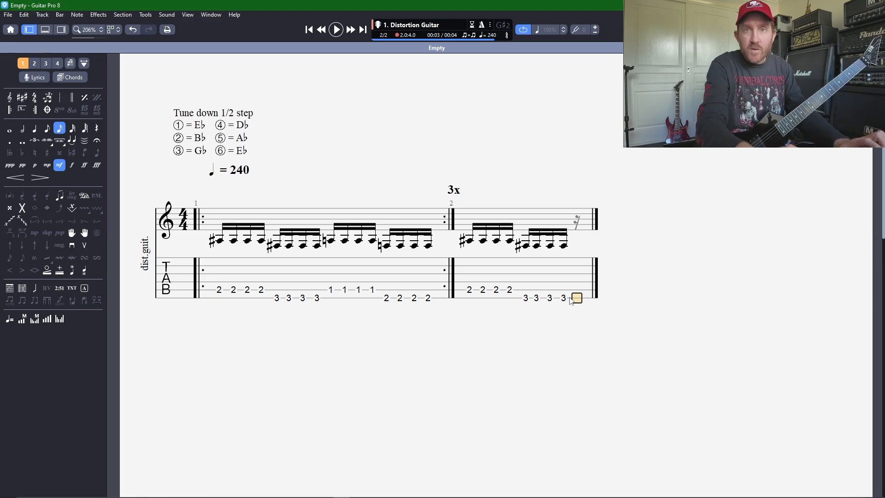
# Step: Continue bar 2 with four sixteenth notes at fret 4 on the third string
pyautogui.press('Up')
pyautogui.press('Up')
pyautogui.press('Up')
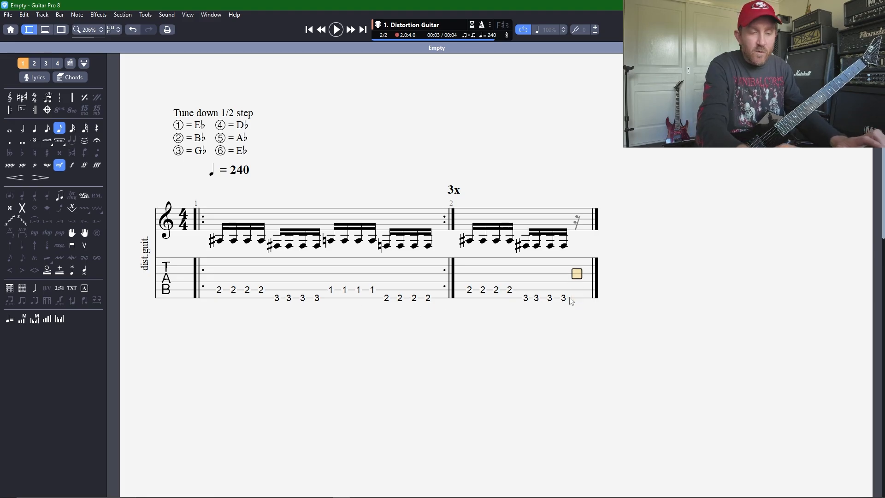
pyautogui.press('4')
pyautogui.press('Right')
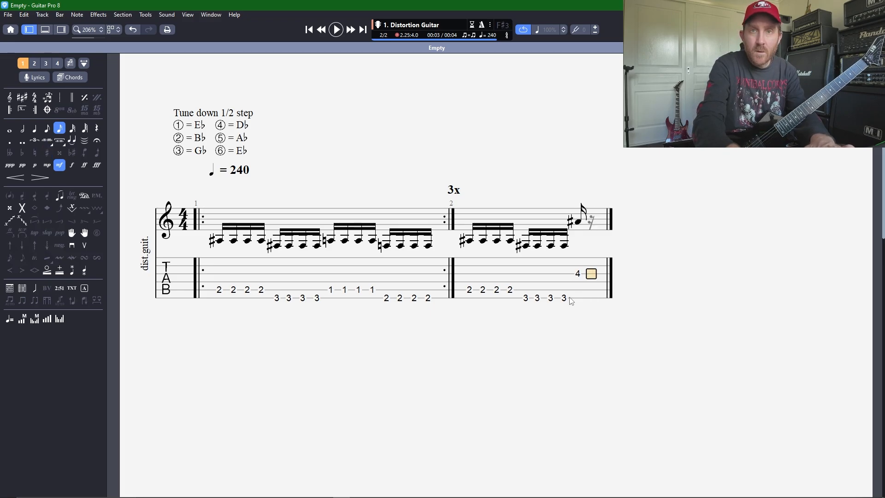
pyautogui.press('4')
pyautogui.press('Right')
pyautogui.press('4')
pyautogui.press('Right')
pyautogui.press('4')
# Step: Complete bar 2 with four sixteenth notes at fret 5 on the third string
pyautogui.press('Right')
pyautogui.press('5')
pyautogui.press('Right')
pyautogui.press('5')
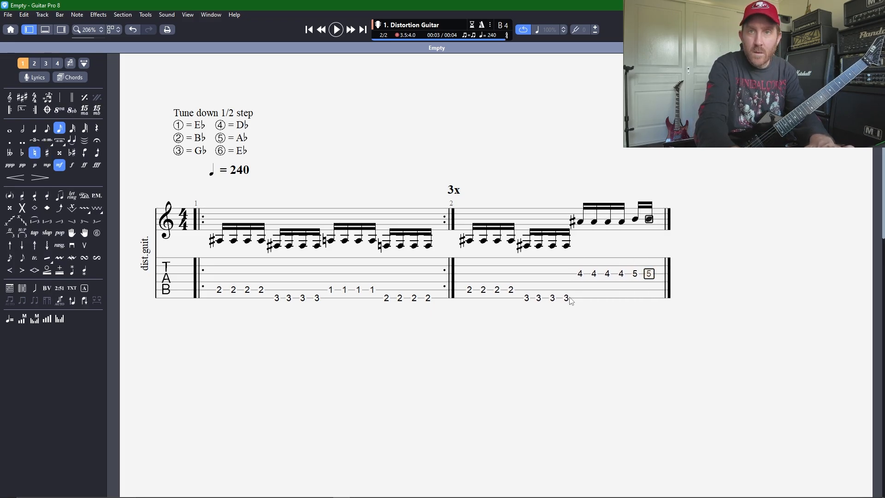
pyautogui.press('Right')
pyautogui.press('5')
pyautogui.press('Right')
pyautogui.press('5')
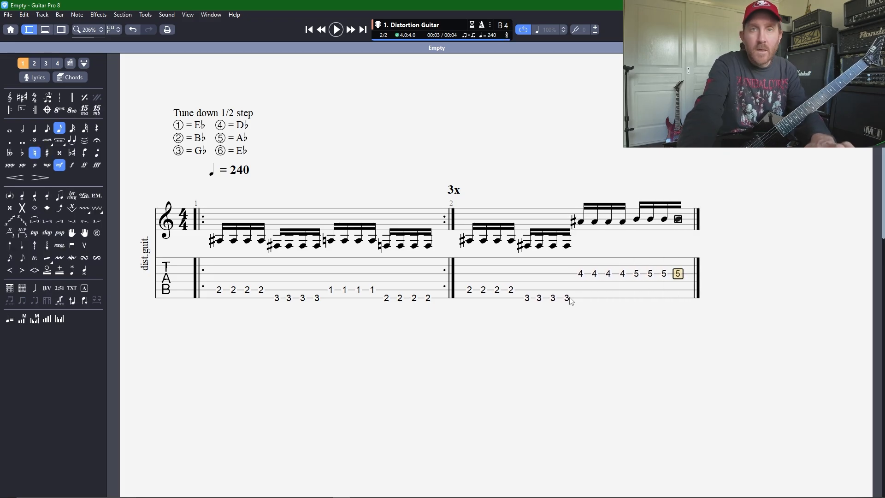
# Step: Play back the two-bar riff from its first note, stopping partway through
pyautogui.click(226, 306)
pyautogui.press('space')
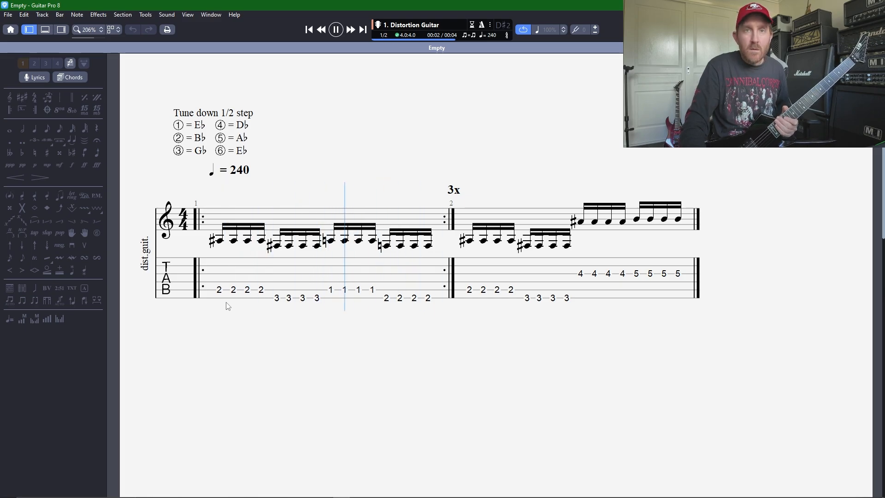
pyautogui.press('space')
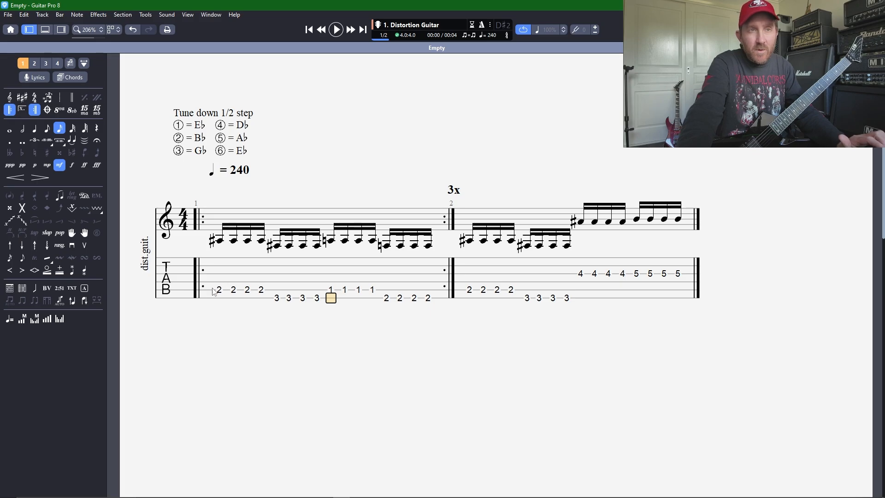
# Step: Copy bars 1 and 2 and paste them after bar 2 as bars 3 and 4
pyautogui.moveTo(217, 290); pyautogui.dragTo(708, 262)
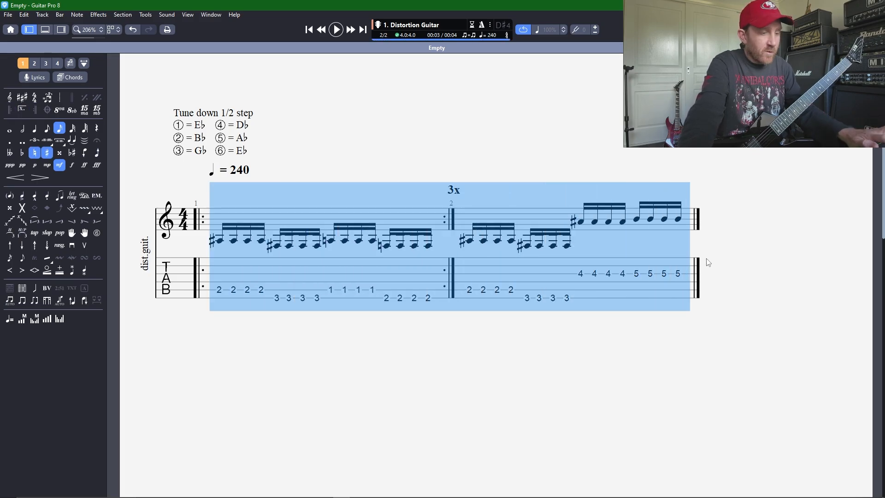
pyautogui.press('Right')
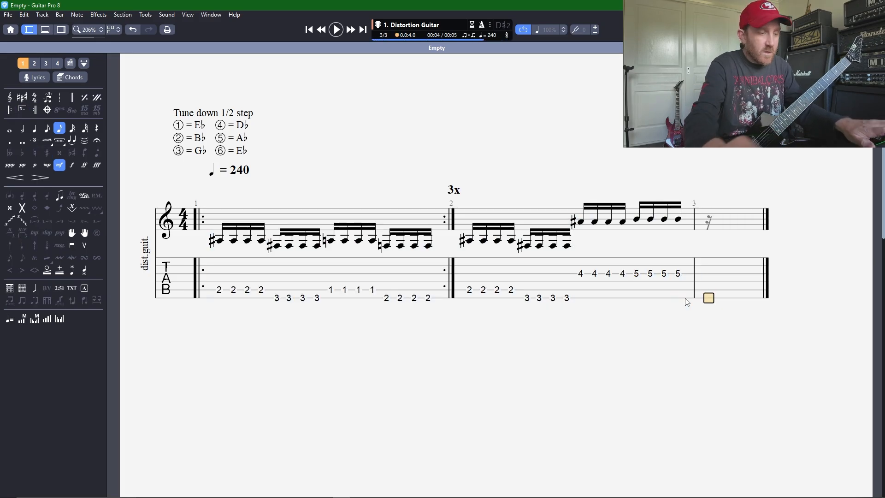
pyautogui.hotkey('ctrl', 'v')
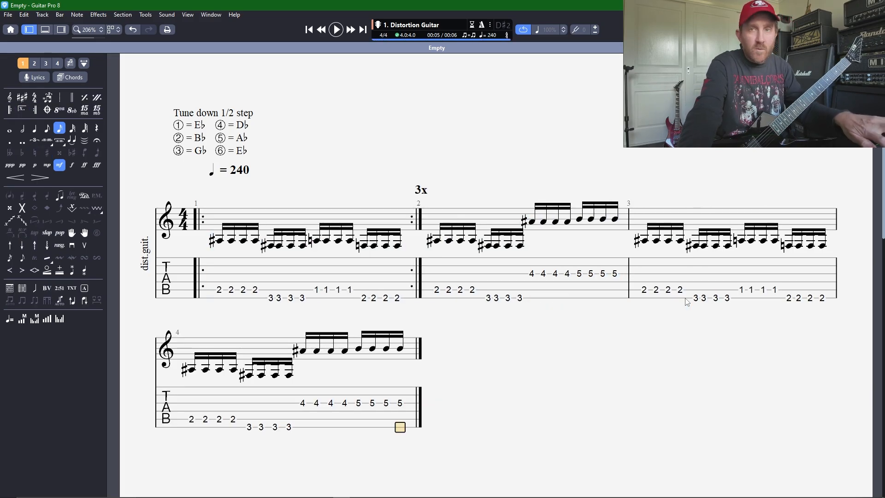
# Step: Play back the four-bar passage from the first note of bar 1
pyautogui.click(223, 302)
pyautogui.press('space')
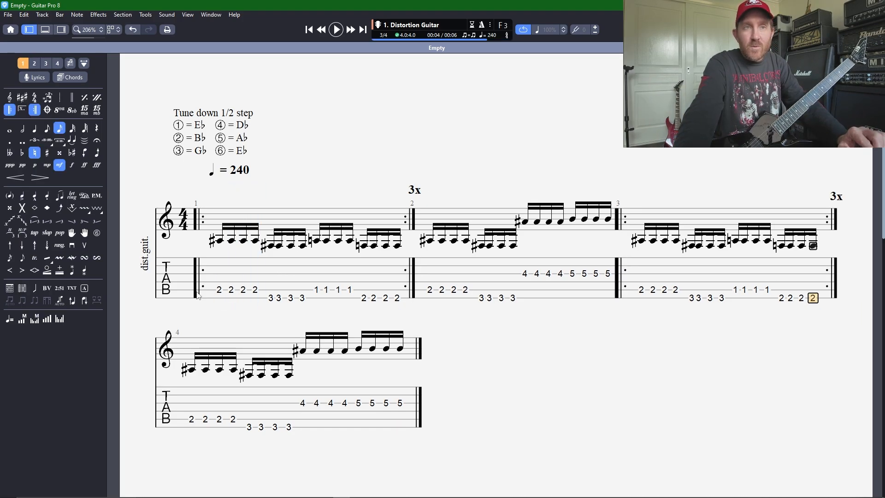
pyautogui.click(218, 305)
pyautogui.press('space')
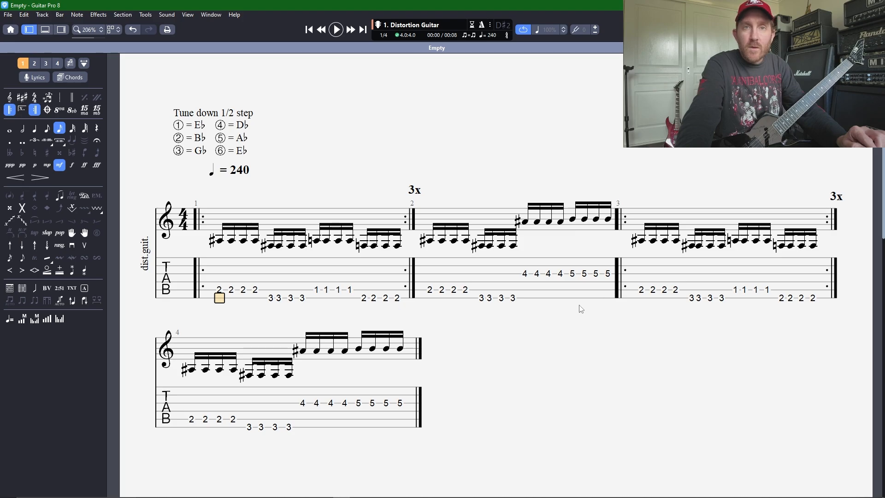
# Step: Copy bars 1 and 2 again and paste them after bar 4 as bars 5 and 6
pyautogui.moveTo(213, 300); pyautogui.dragTo(608, 297)
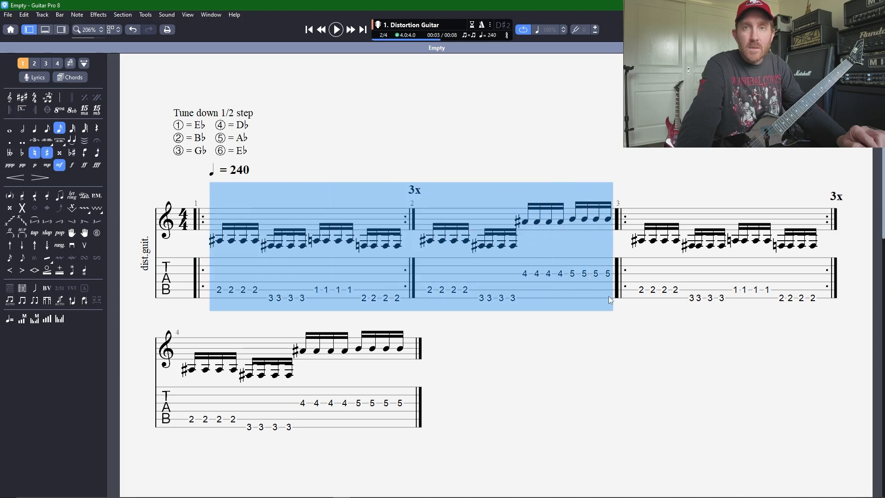
pyautogui.click(403, 423)
pyautogui.press('Right')
pyautogui.hotkey('ctrl', 'v')
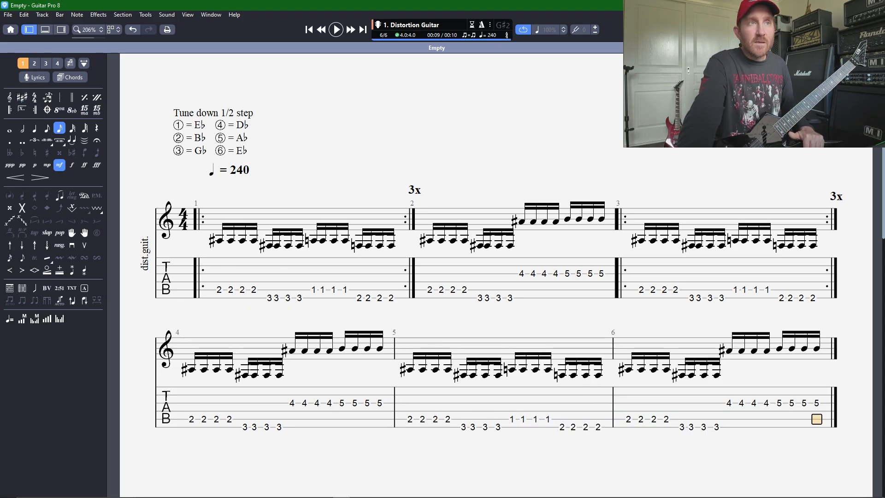
# Step: Enclose bar 5 in repeat signs and set it to play 3 times
pyautogui.click(411, 421)
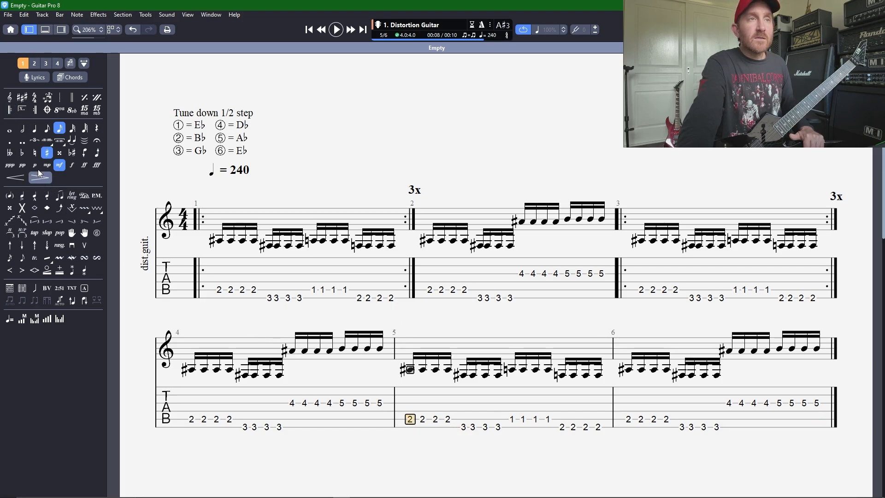
pyautogui.click(10, 110)
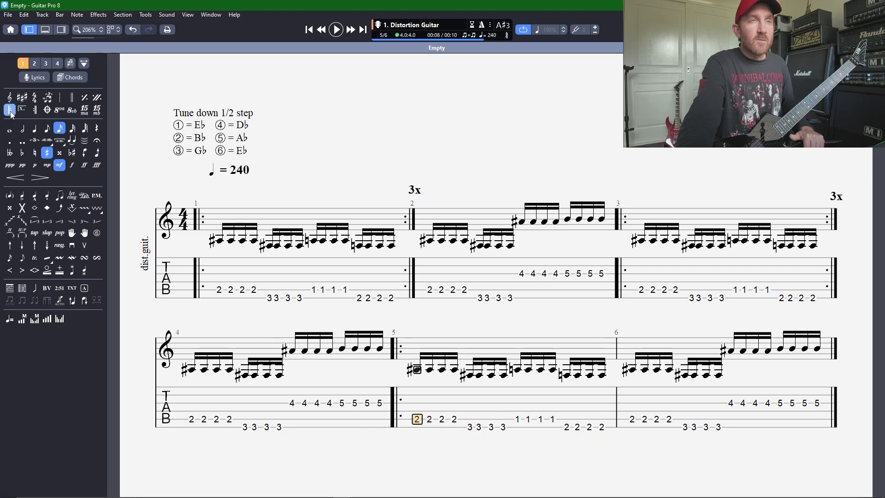
pyautogui.click(607, 427)
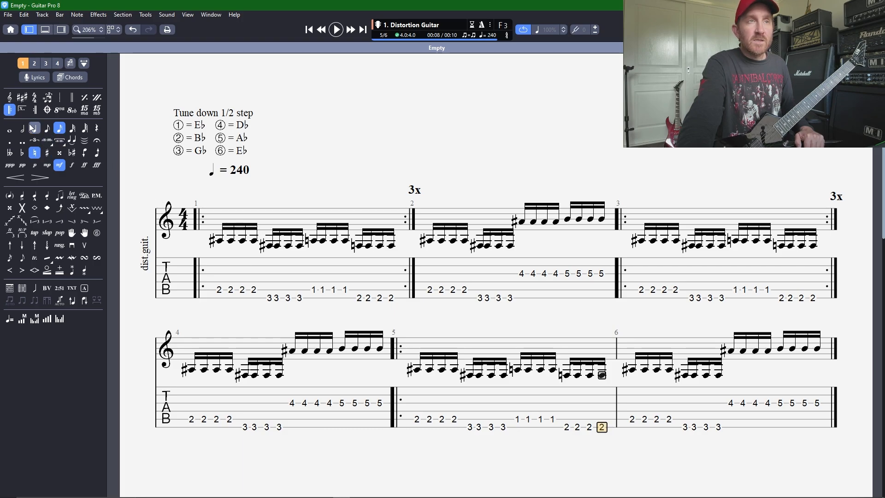
pyautogui.click(35, 110)
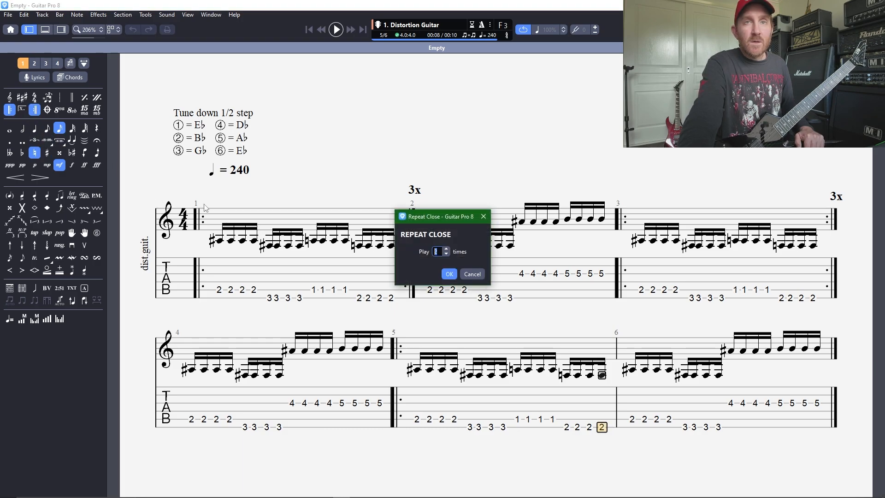
pyautogui.write('3')
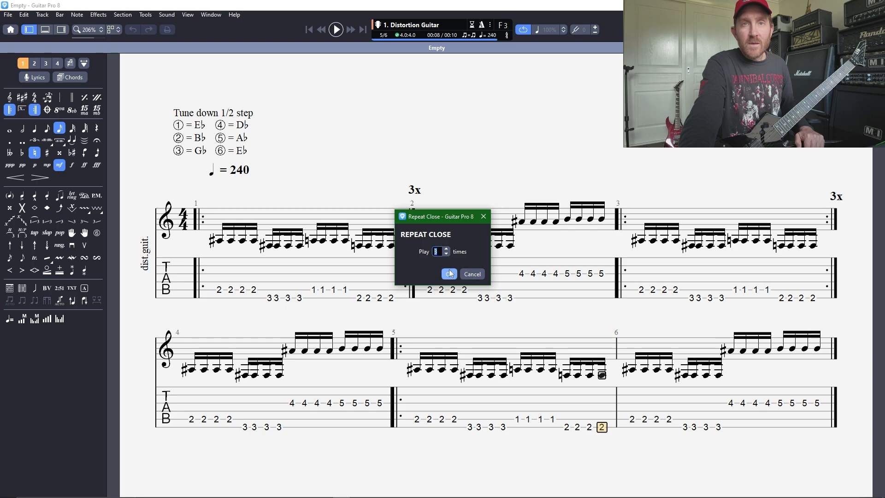
pyautogui.click(450, 274)
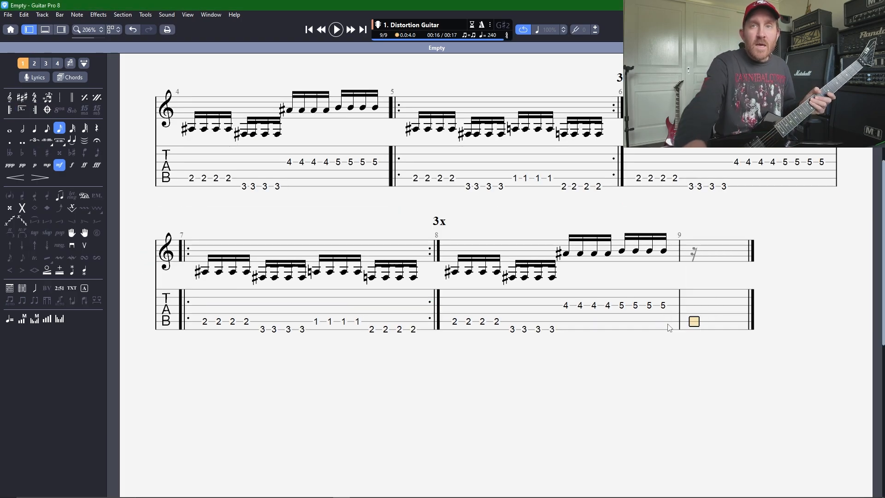
# Step: Add a tempo automation point at the start of bar 9 that drops the tempo to 121 bpm
pyautogui.scroll(5, 669, 328)
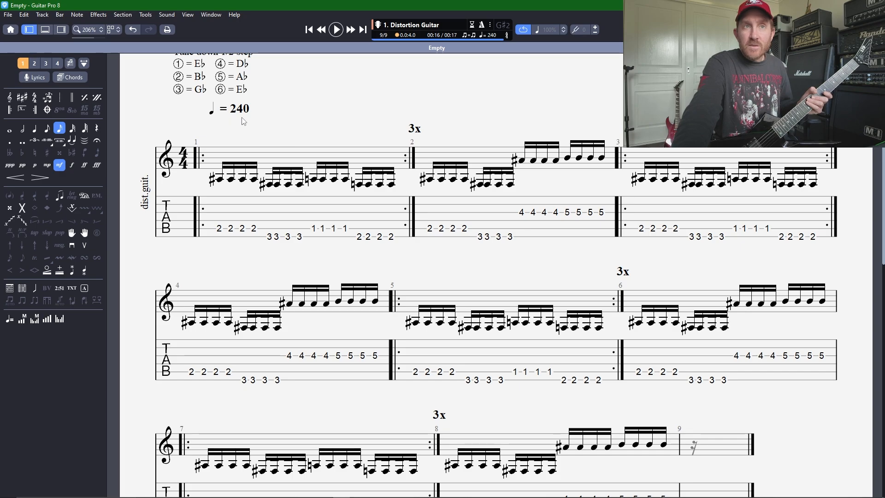
pyautogui.scroll(-1, 230, 207)
pyautogui.scroll(2, 214, 315)
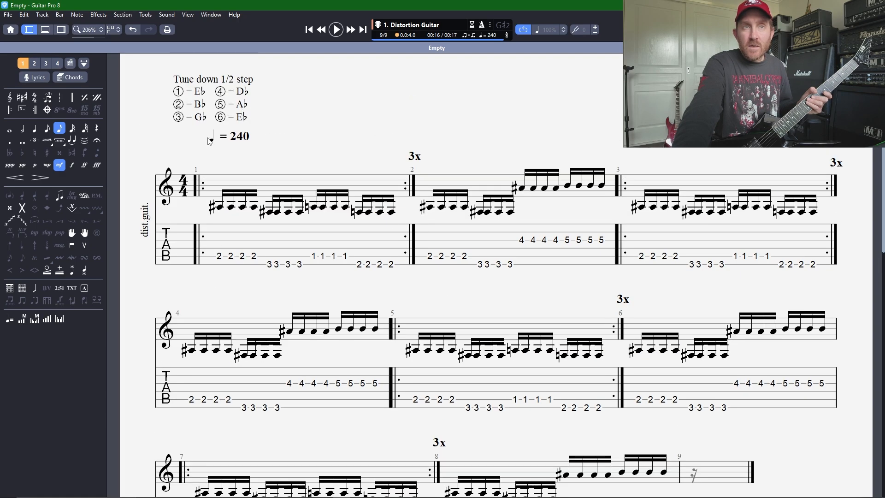
pyautogui.scroll(-3, 213, 137)
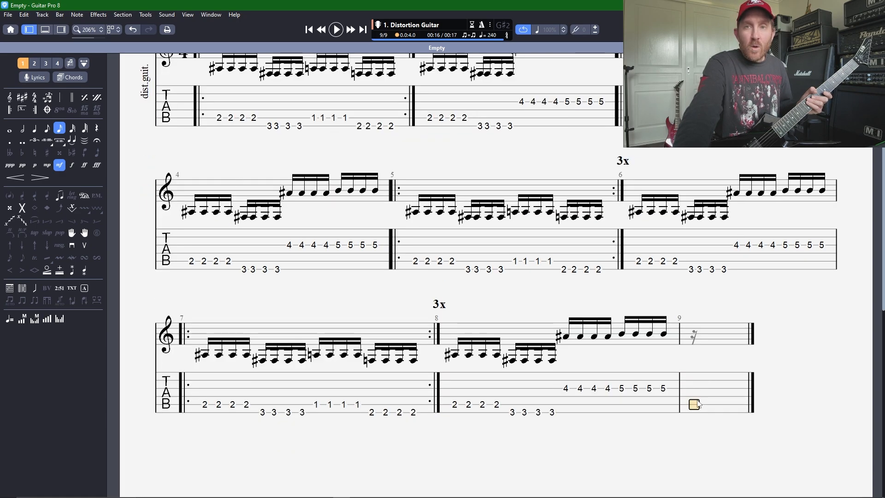
pyautogui.scroll(1, 698, 404)
pyautogui.scroll(3, 733, 448)
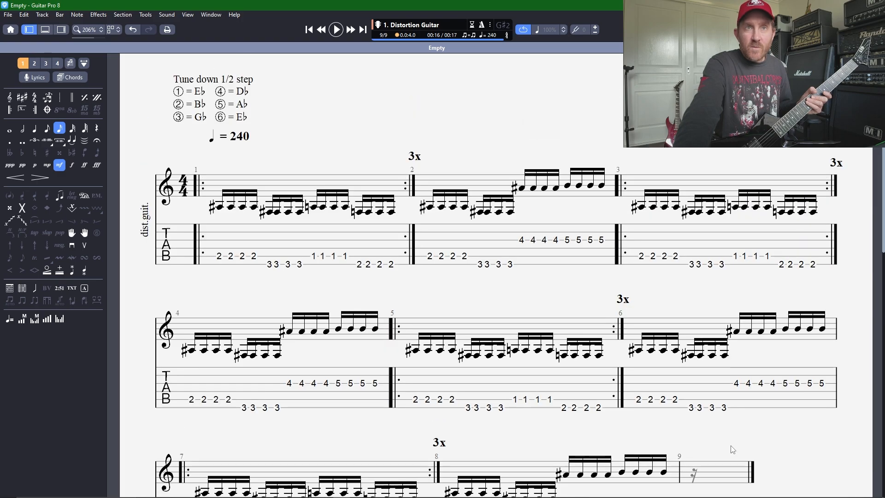
pyautogui.doubleClick(240, 170)
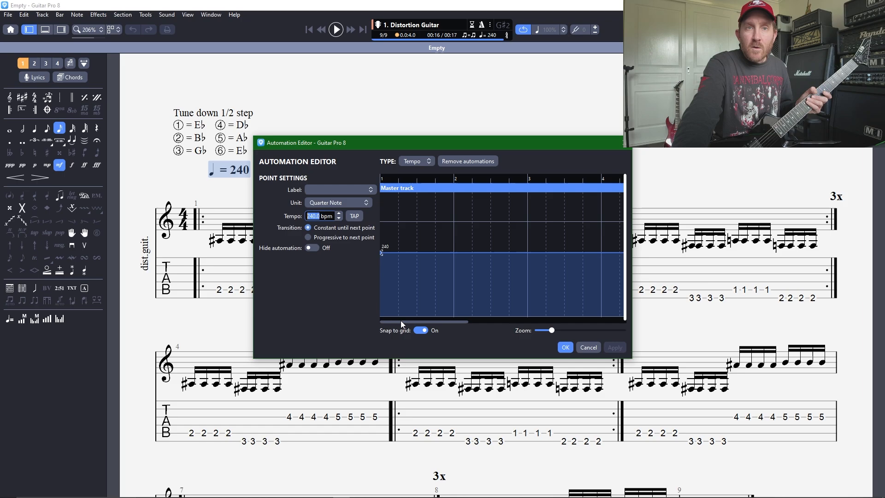
pyautogui.moveTo(402, 322); pyautogui.dragTo(562, 317)
pyautogui.click(543, 252)
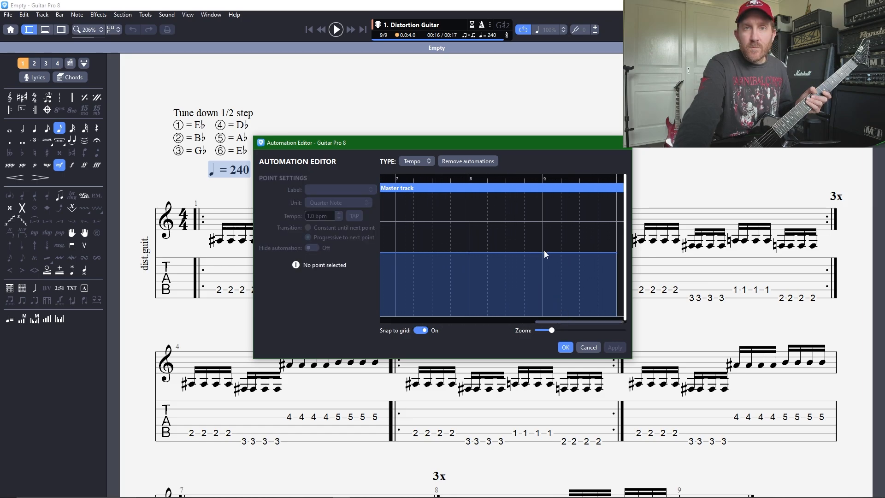
pyautogui.click(552, 253)
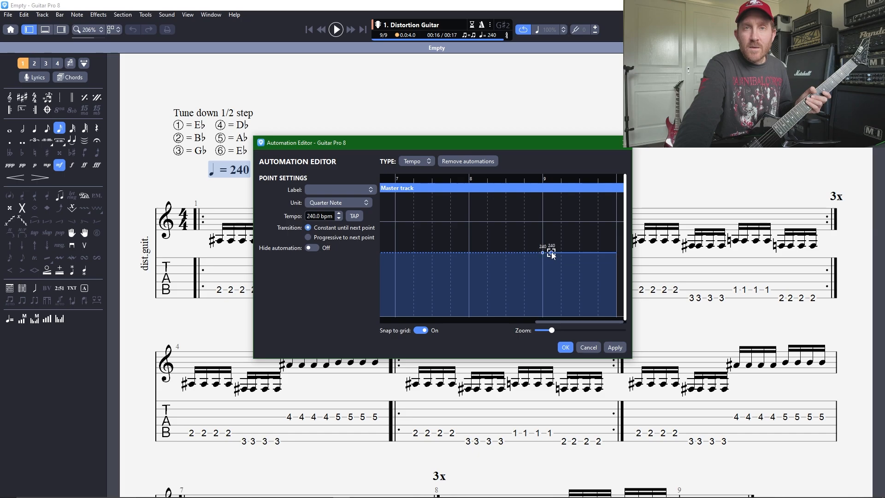
pyautogui.moveTo(551, 253); pyautogui.dragTo(543, 284)
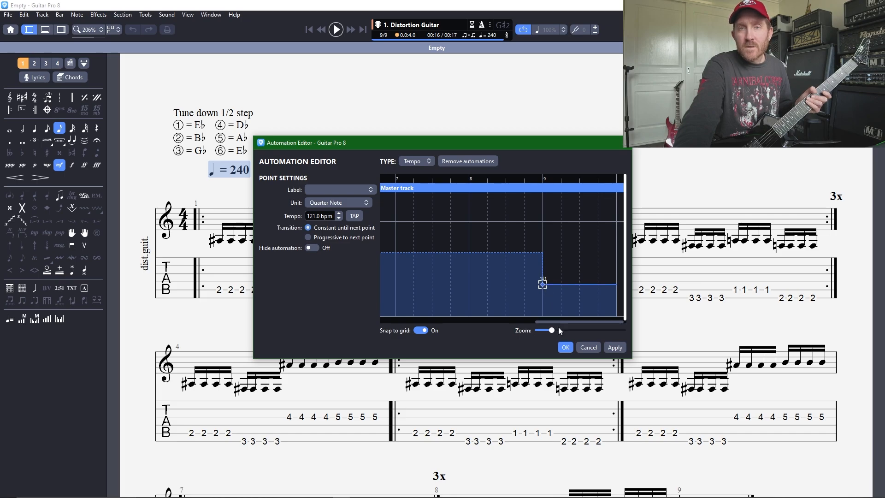
pyautogui.click(565, 347)
# Step: Review the score from the opening tempo marking through to the tempo change at bar 9
pyautogui.scroll(-5, 545, 292)
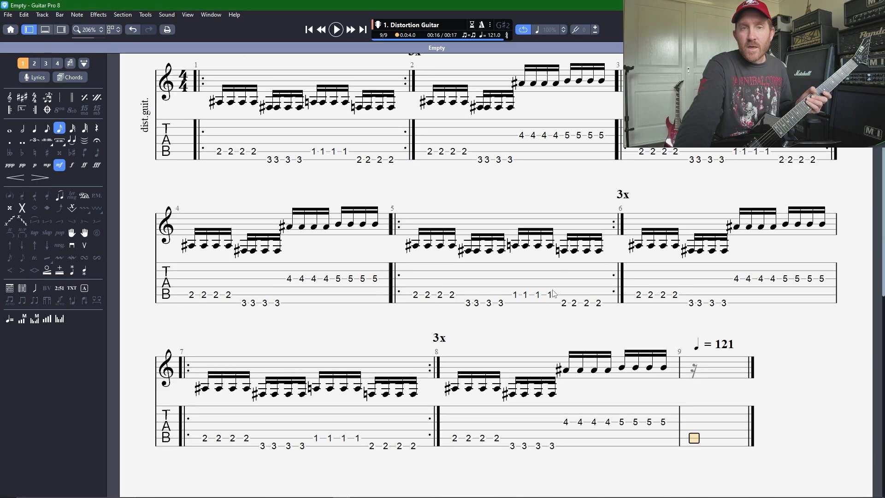
pyautogui.scroll(5, 553, 292)
pyautogui.scroll(-1, 604, 323)
pyautogui.scroll(-5, 654, 342)
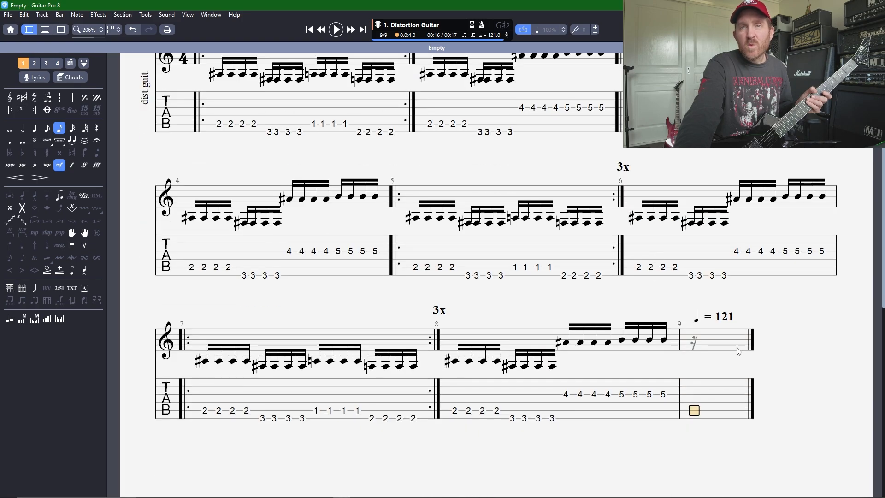
pyautogui.scroll(3, 683, 341)
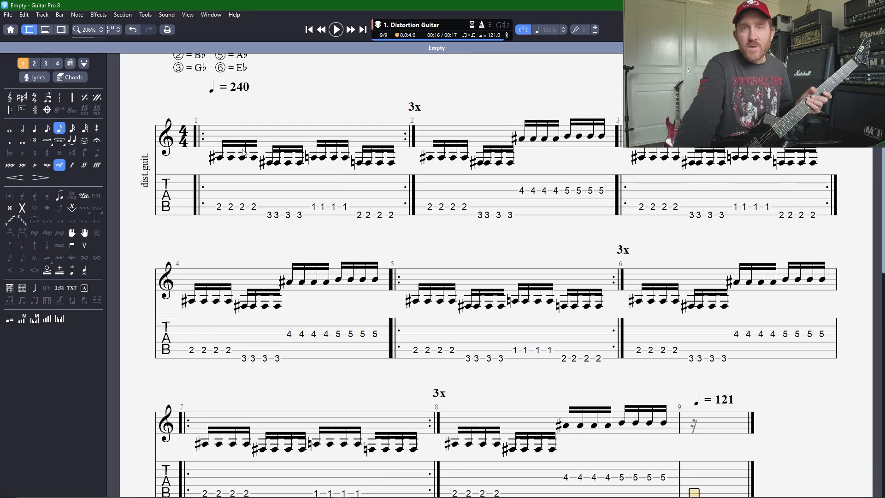
pyautogui.scroll(-4, 244, 153)
pyautogui.scroll(3, 320, 257)
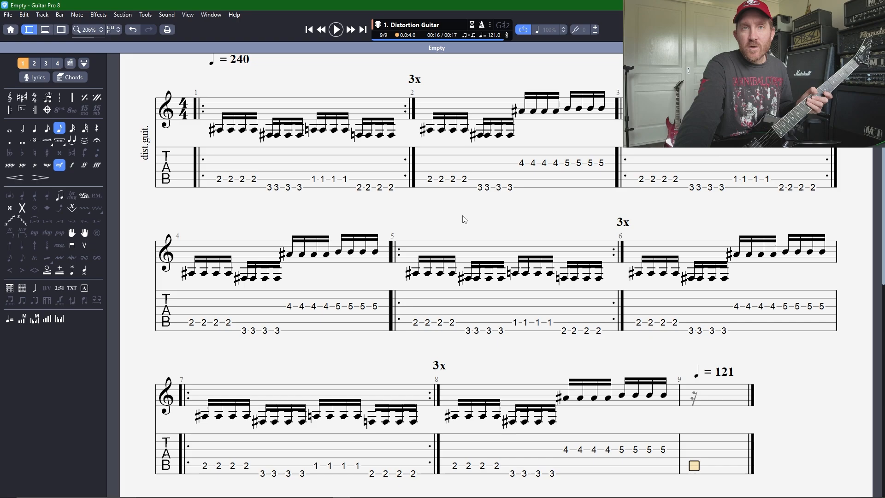
pyautogui.scroll(-7, 677, 249)
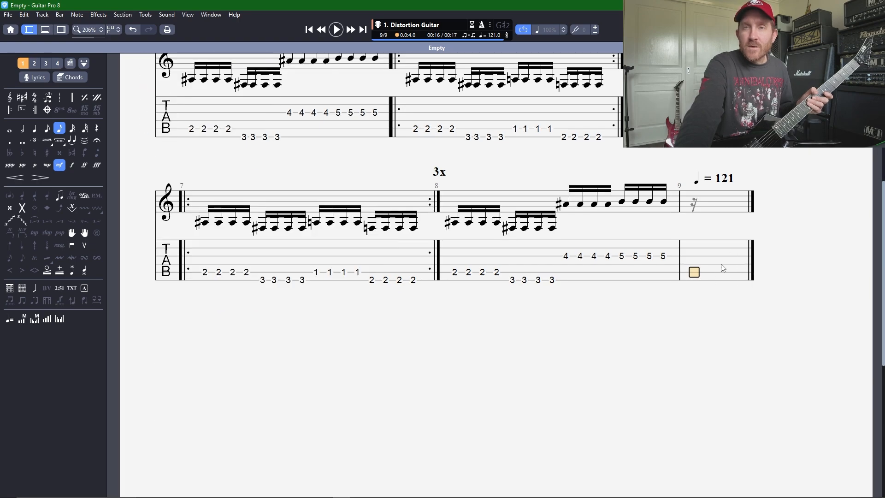
# Step: Fill bar 9 with eight open-string eighth notes on the sixth string
pyautogui.click(694, 279)
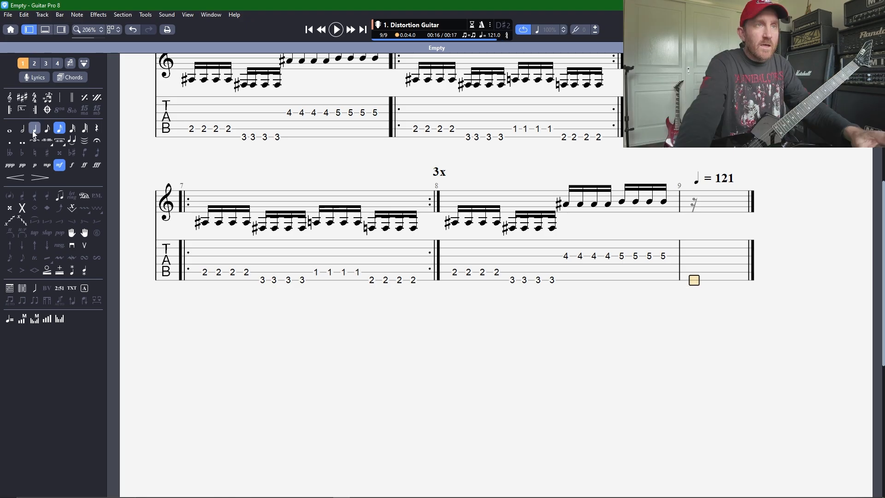
pyautogui.click(47, 129)
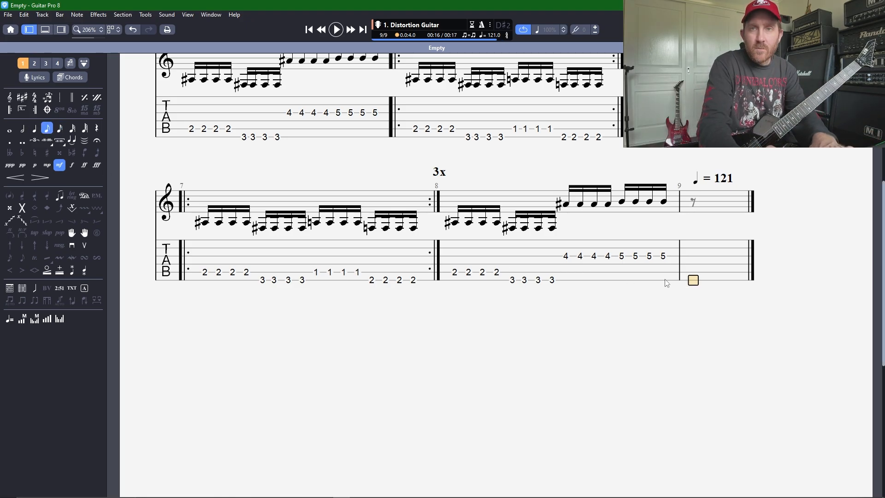
pyautogui.press('0')
pyautogui.press('Right')
pyautogui.press('0')
pyautogui.press('Right')
pyautogui.press('0')
pyautogui.press('Right')
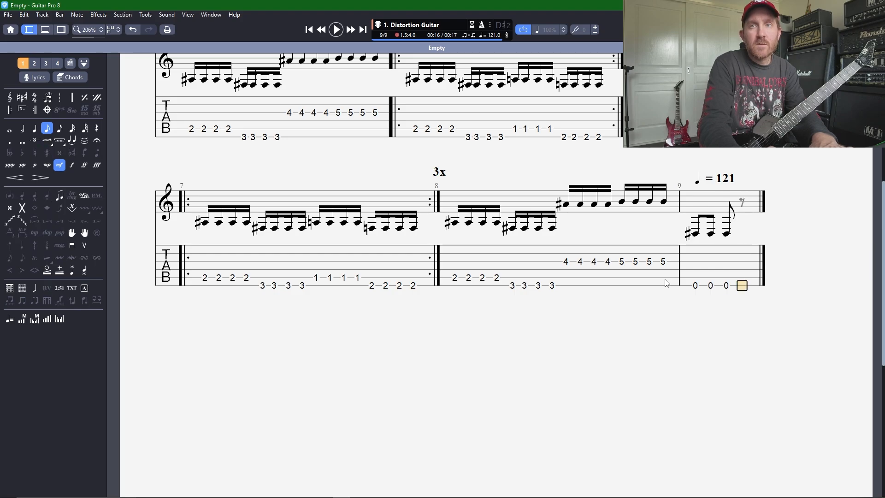
pyautogui.press('0')
pyautogui.press('Right')
pyautogui.press('0')
pyautogui.press('Right')
pyautogui.press('0')
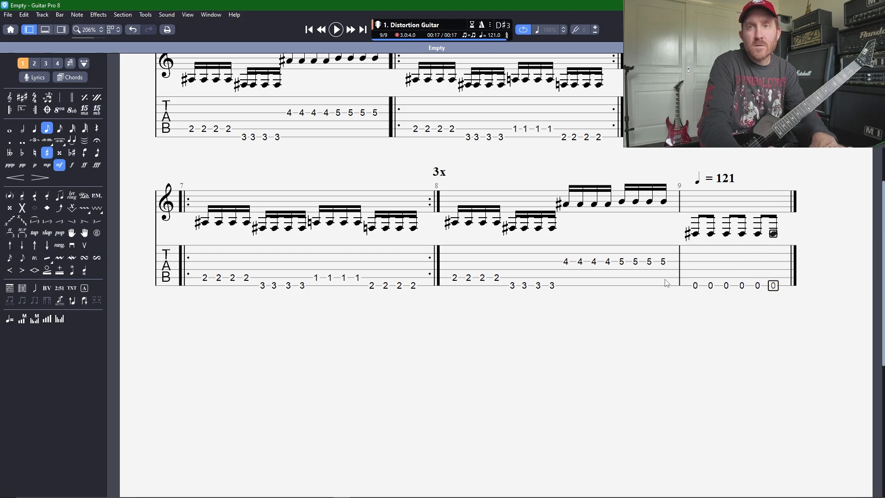
pyautogui.press('Right')
pyautogui.press('0')
pyautogui.press('Right')
pyautogui.press('0')
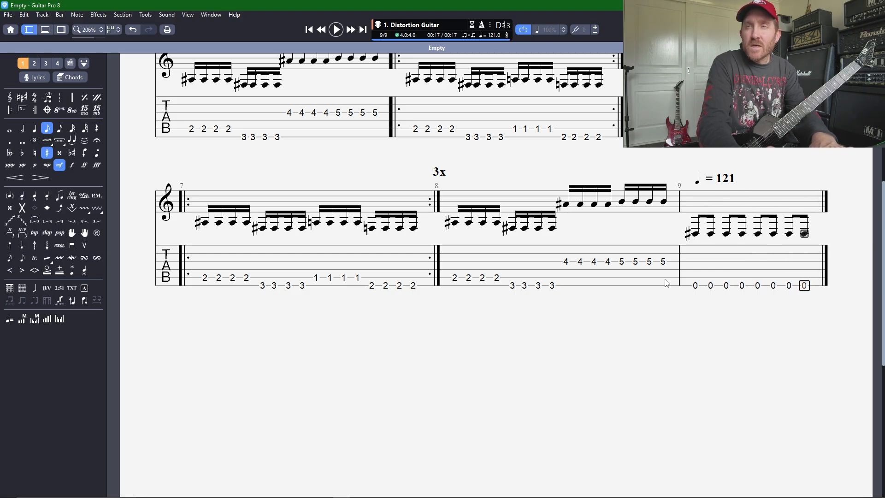
# Step: Apply palm muting to all eight notes of bar 9 and play the bar back
pyautogui.moveTo(694, 285); pyautogui.dragTo(831, 277)
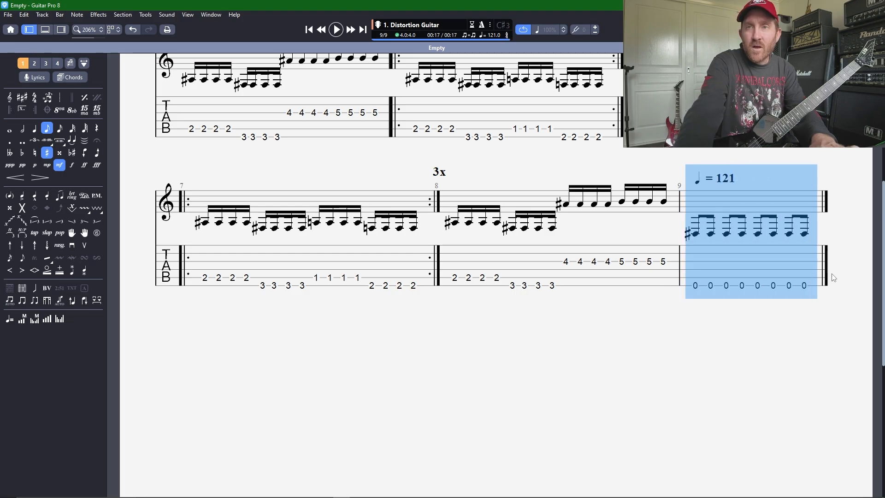
pyautogui.press('p')
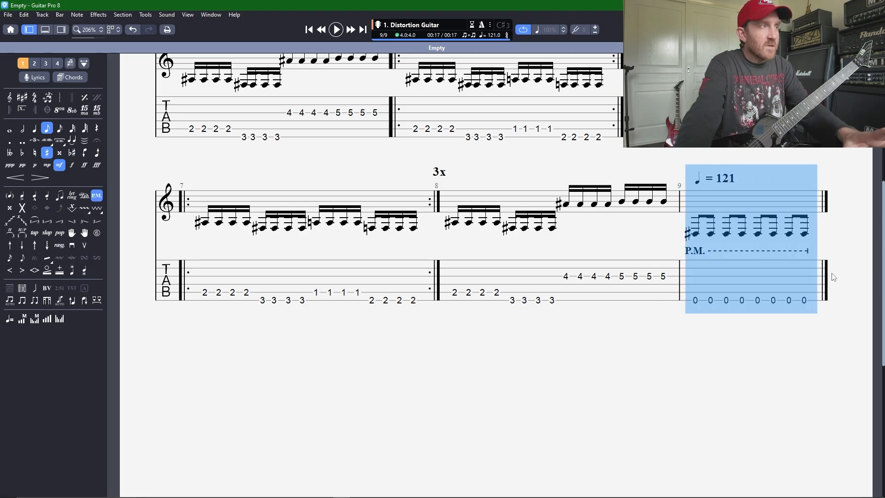
pyautogui.click(697, 305)
pyautogui.press('space')
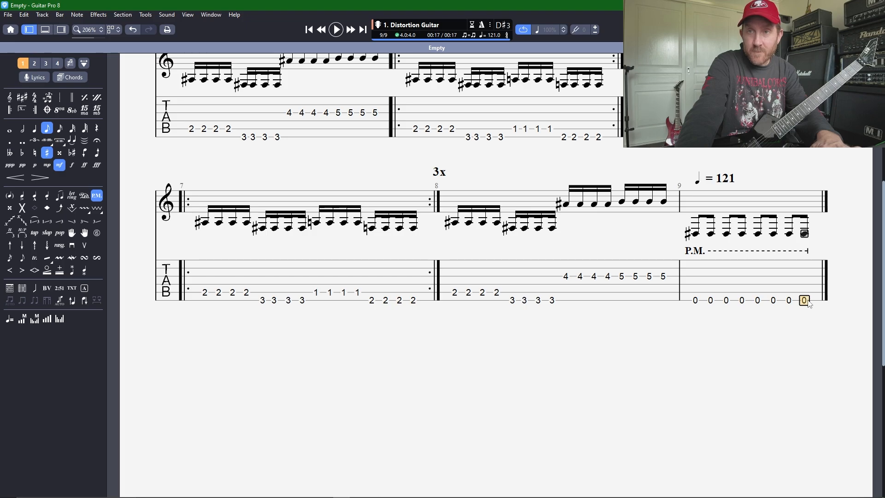
# Step: Add an empty bar 10 after bar 9, and play back from bar 9's first note
pyautogui.press('Right')
pyautogui.click(707, 301)
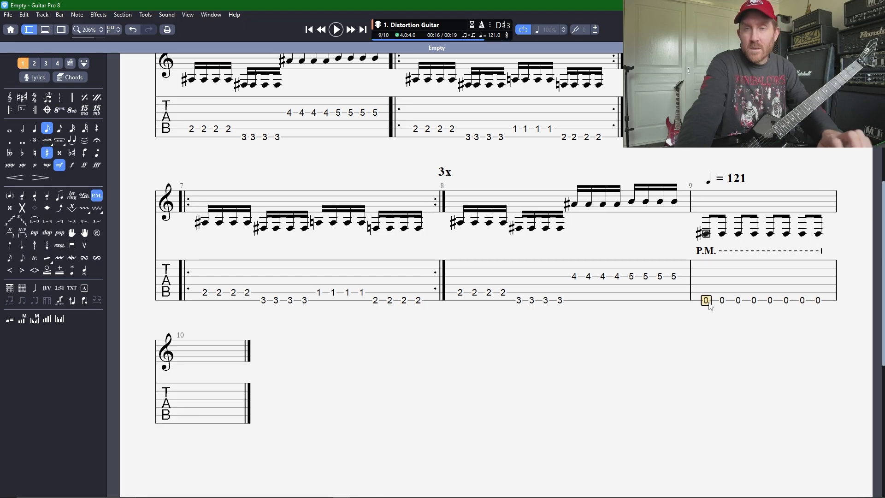
pyautogui.press('space')
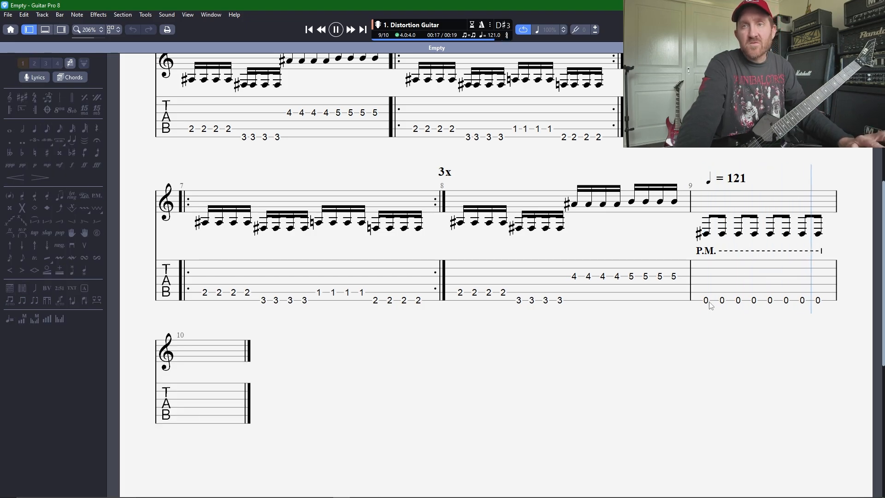
pyautogui.press('space')
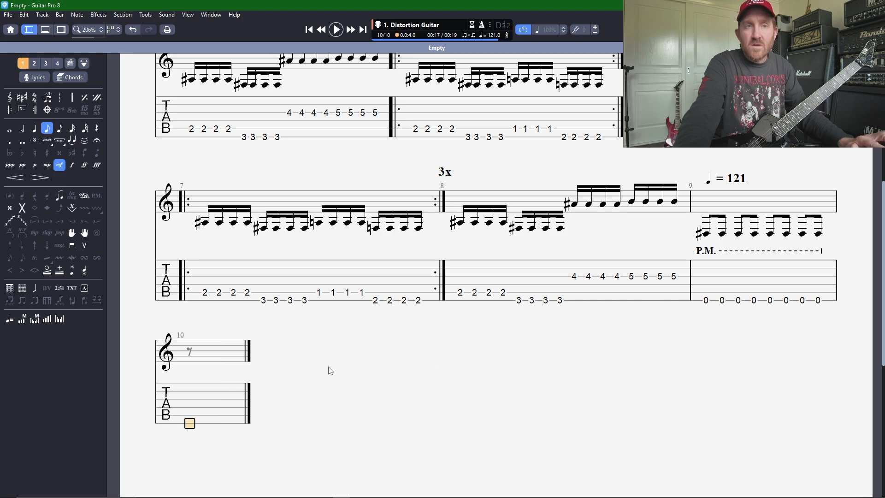
# Step: Enter four open-string eighth notes on the sixth string at the start of bar 10
pyautogui.press('0')
pyautogui.press('Right')
pyautogui.press('0')
pyautogui.press('Right')
pyautogui.press('0')
pyautogui.press('Right')
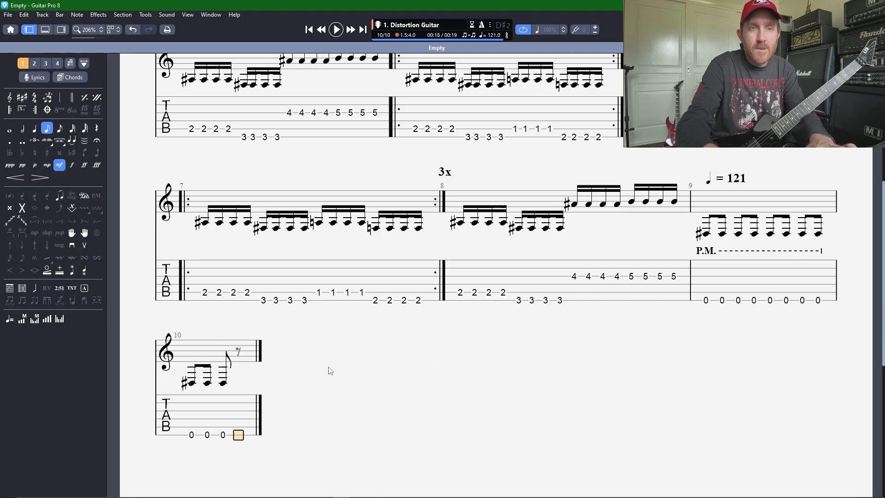
pyautogui.press('0')
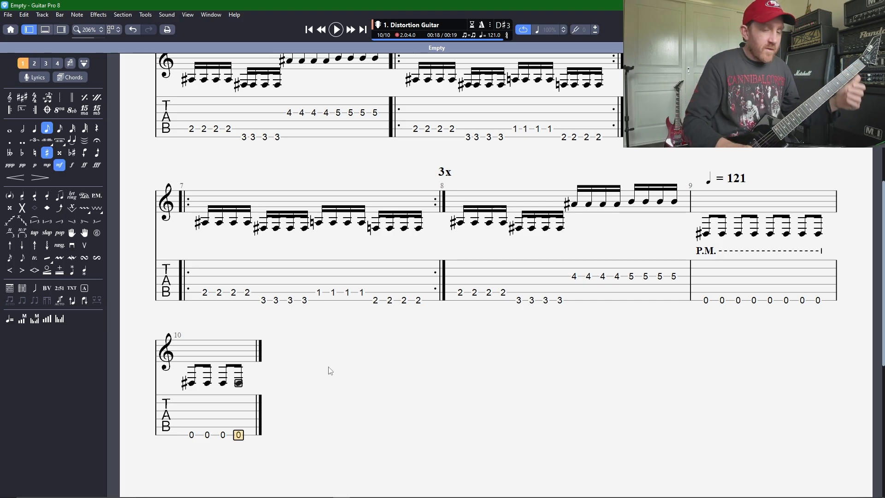
# Step: Complete bar 10 with eighth notes at frets 3 and 2 on the fifth string, followed by frets 3 and 4 on the sixth
pyautogui.press('Right')
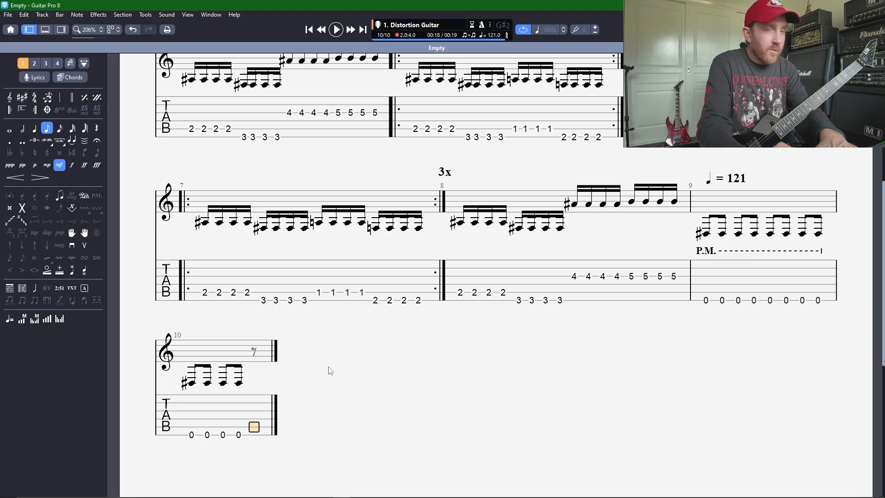
pyautogui.write('3')
pyautogui.press('Right')
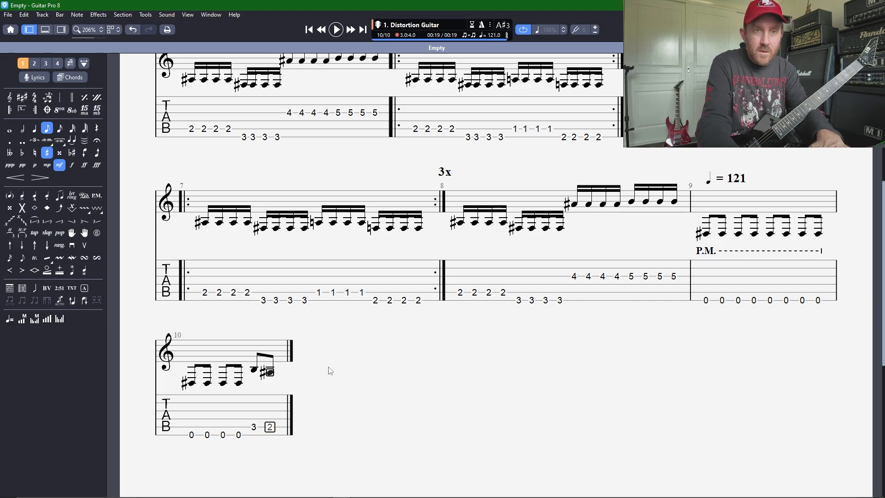
pyautogui.write('2')
pyautogui.press('Down')
pyautogui.press('Right')
pyautogui.write('3')
pyautogui.press('Right')
pyautogui.write('4')
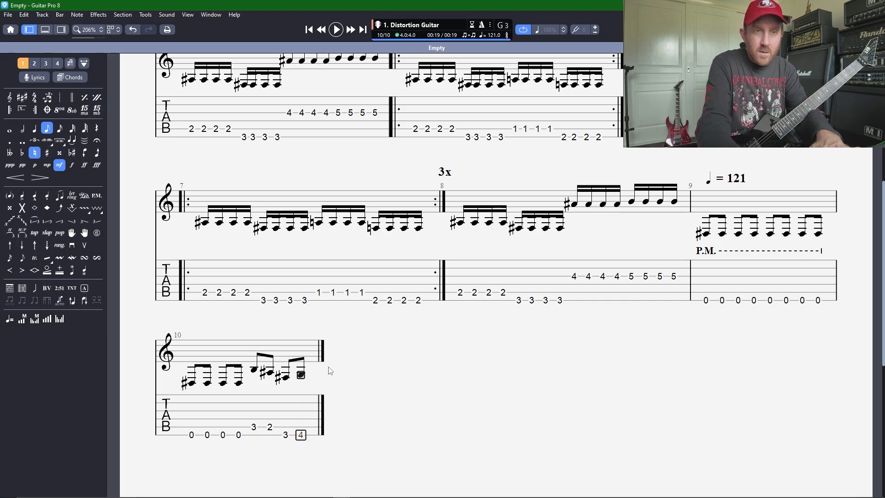
# Step: Turn the last four notes of bar 10 into power chords with frets 5 and 4 on the fourth string and 5 and 6 on the fifth
pyautogui.click(254, 419)
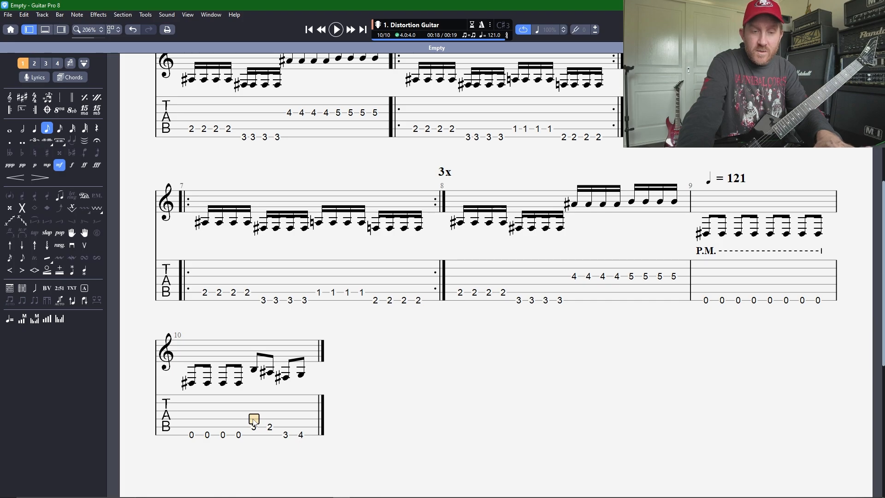
pyautogui.write('5')
pyautogui.press('Right')
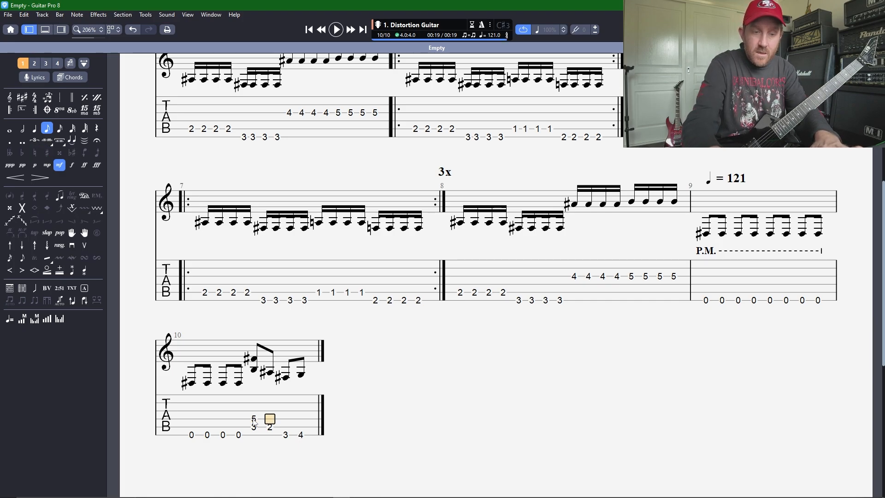
pyautogui.write('4')
pyautogui.press('Right')
pyautogui.write('5')
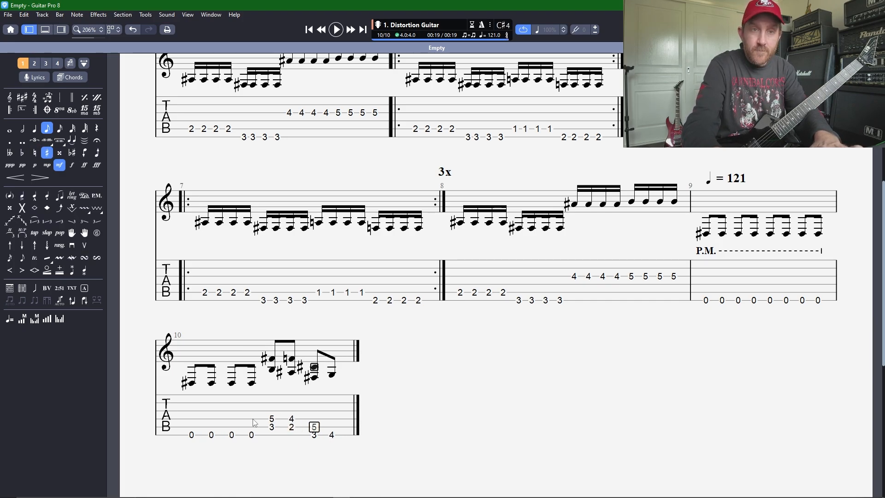
pyautogui.press('Right')
pyautogui.write('6')
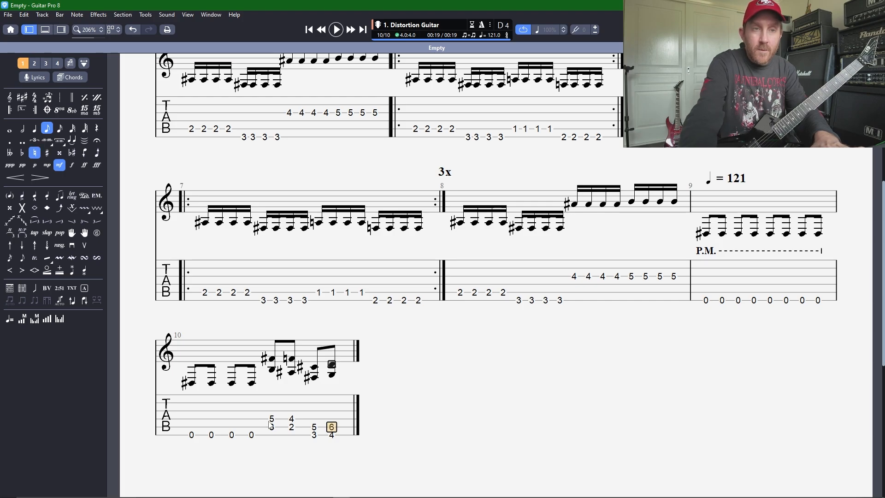
# Step: Palm mute the four open notes at the start of bar 10 and play the riff back from bar 9
pyautogui.moveTo(174, 431); pyautogui.dragTo(258, 432)
pyautogui.press('p')
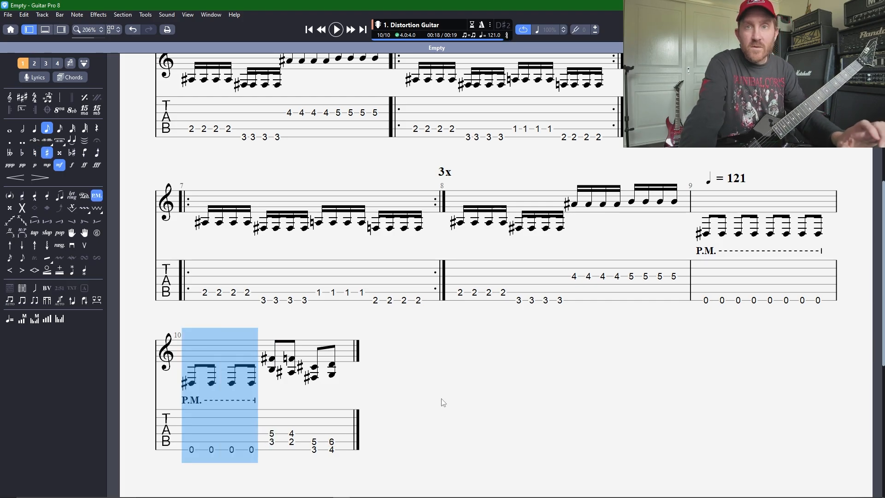
pyautogui.click(356, 453)
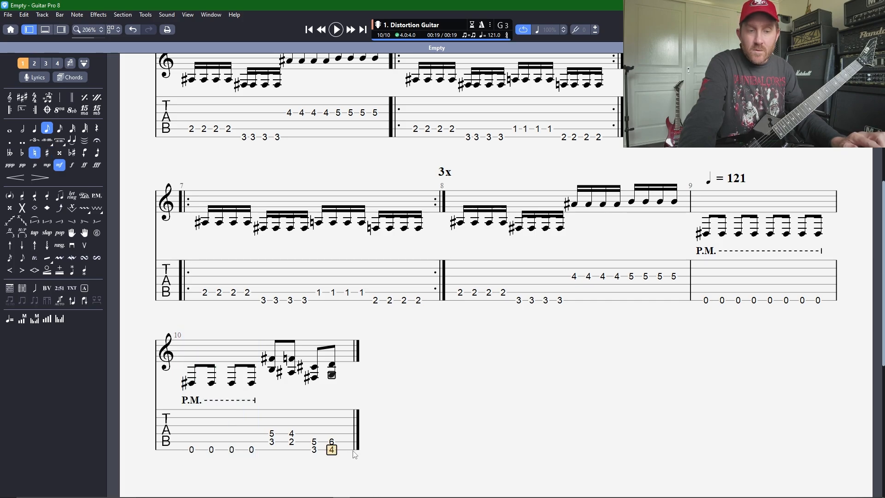
pyautogui.click(706, 301)
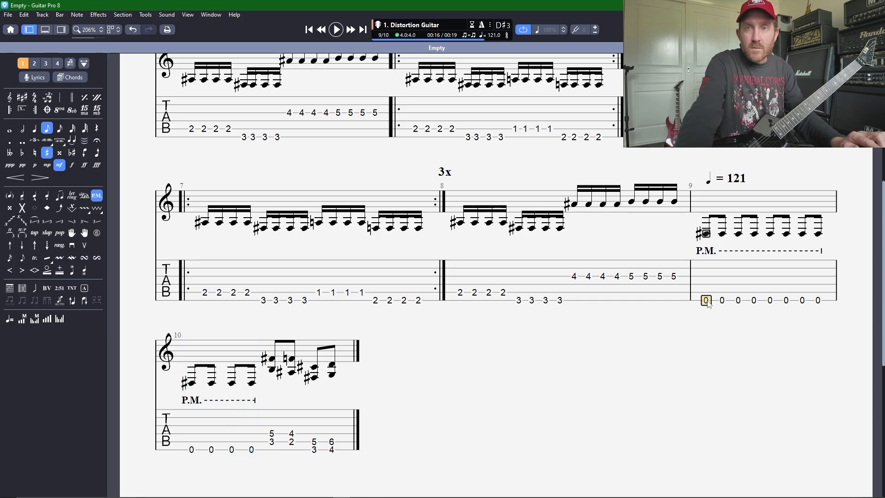
pyautogui.press('space')
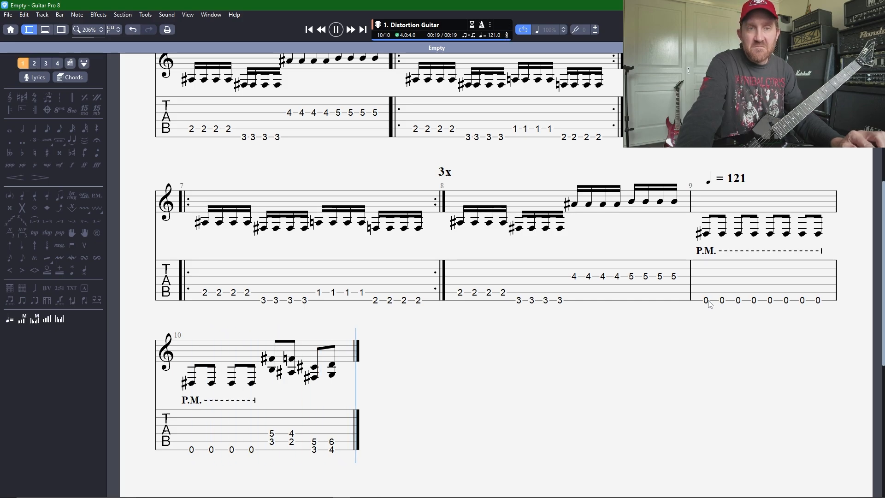
# Step: Add fret 2 on the fifth string to all eight open sixth-string notes in bar 9
pyautogui.click(707, 295)
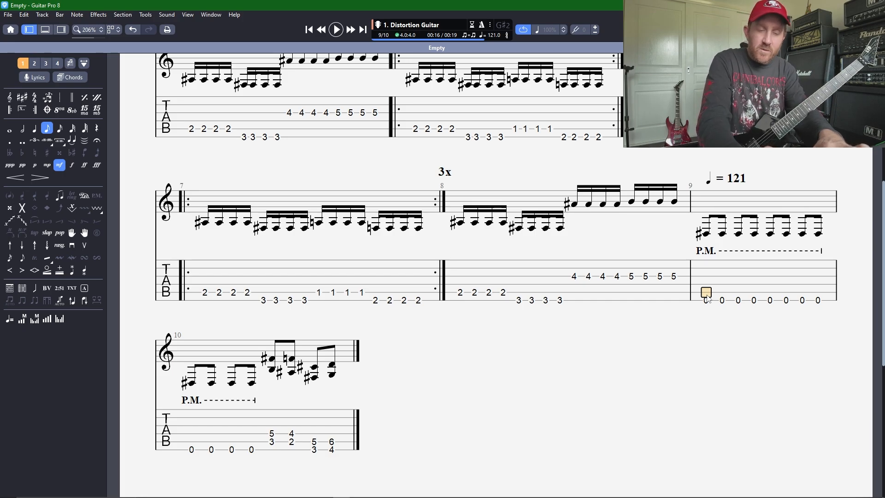
pyautogui.press('2')
pyautogui.press('Right')
pyautogui.press('2')
pyautogui.press('Right')
pyautogui.press('2')
pyautogui.press('Right')
pyautogui.press('2')
pyautogui.press('Right')
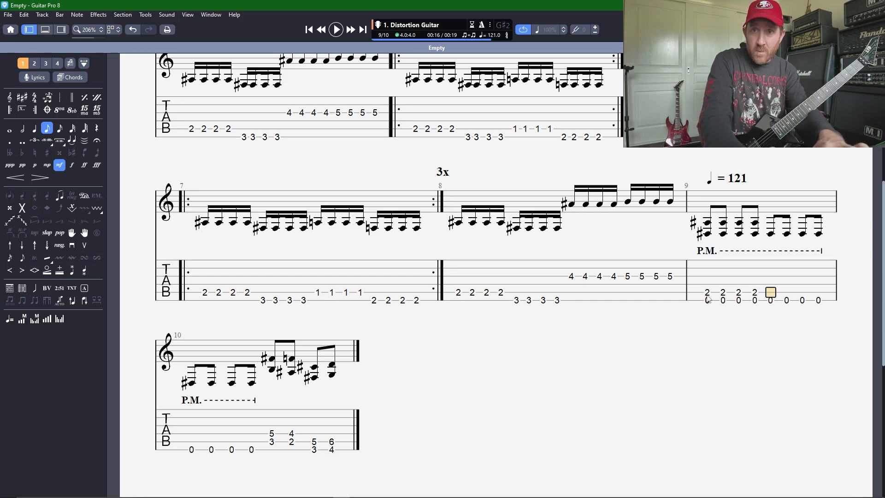
pyautogui.press('2')
pyautogui.press('Right')
pyautogui.press('2')
# Step: Add fret 2 on the fifth string to the four palm-muted open notes of bar 10
pyautogui.press('Right')
pyautogui.press('2')
pyautogui.press('Right')
pyautogui.press('2')
pyautogui.press('Right')
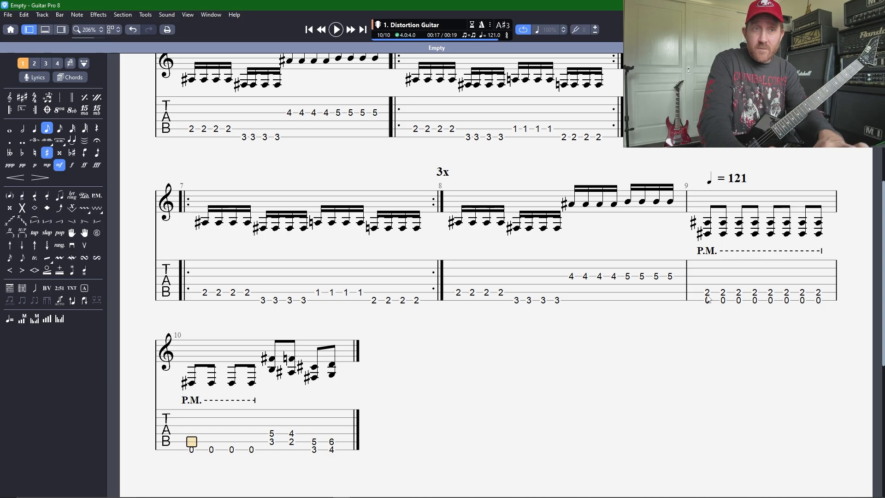
pyautogui.press('2')
pyautogui.press('Right')
pyautogui.press('2')
pyautogui.press('Right')
pyautogui.press('2')
pyautogui.press('Right')
pyautogui.press('2')
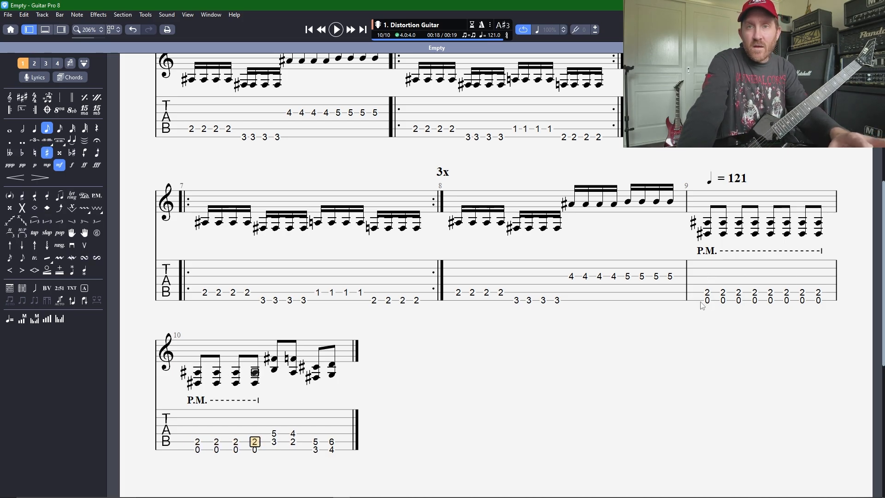
# Step: Highlight the palm-muted chords of bars 9 and 10, and play the riff back from the start of bar 9
pyautogui.moveTo(696, 300); pyautogui.dragTo(844, 294)
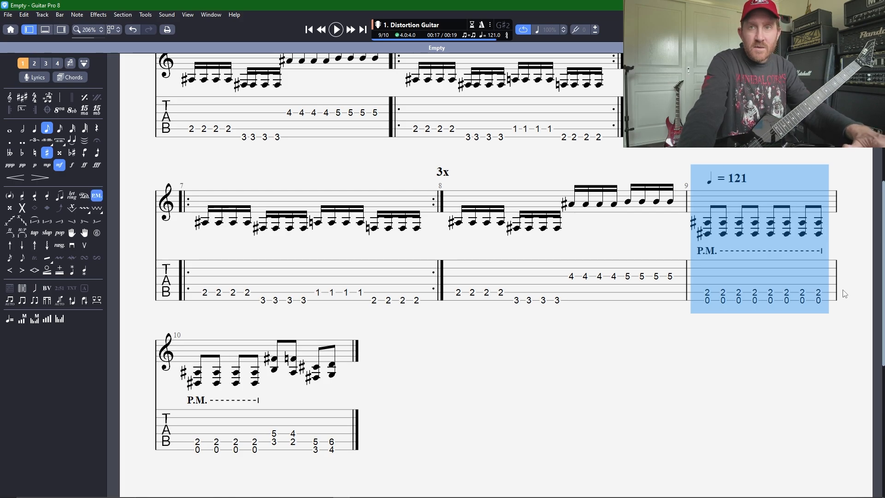
pyautogui.moveTo(194, 452); pyautogui.dragTo(258, 446)
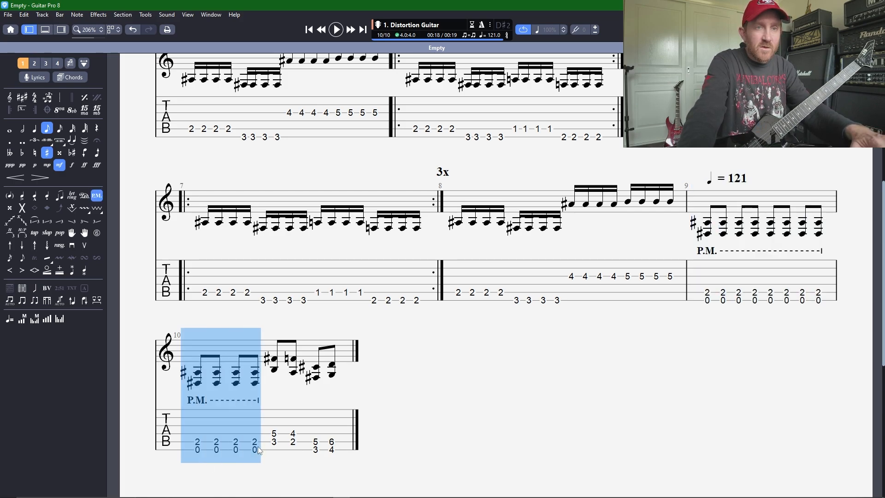
pyautogui.click(701, 302)
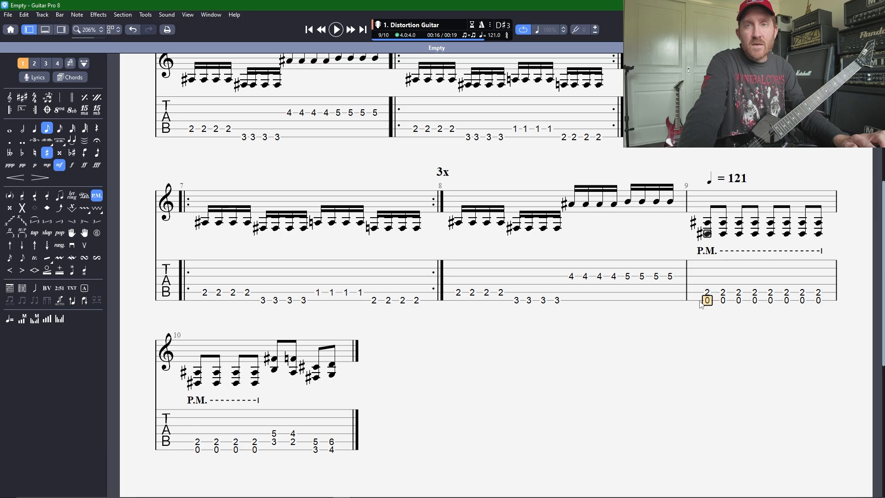
pyautogui.press('space')
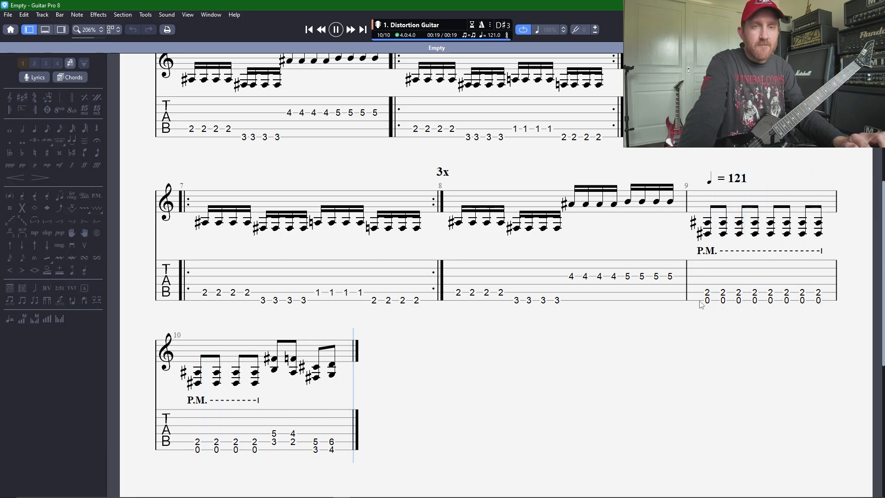
# Step: Replace the last two beats of bar 12 with one quarter-note chord: fret 4 on the sixth string and fret 6 on the fifth
pyautogui.scroll(-5, 331, 393)
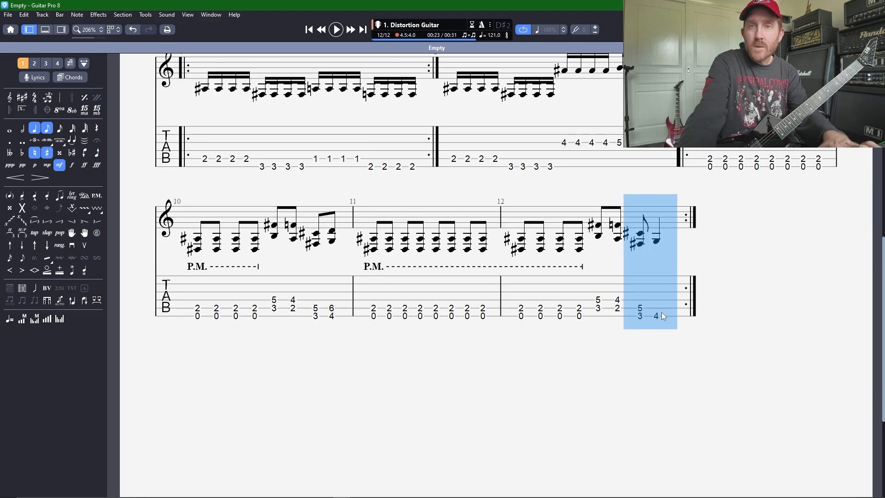
pyautogui.hotkey('ctrl', 'Delete')
pyautogui.click(613, 317)
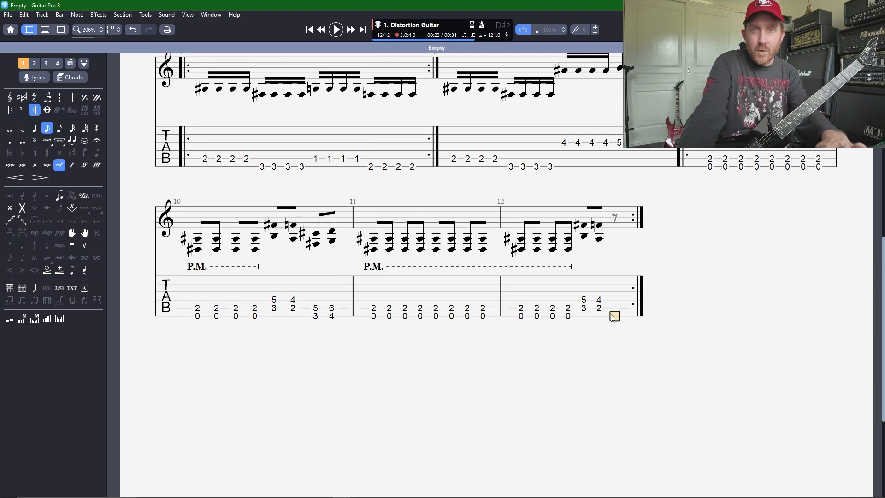
pyautogui.click(35, 128)
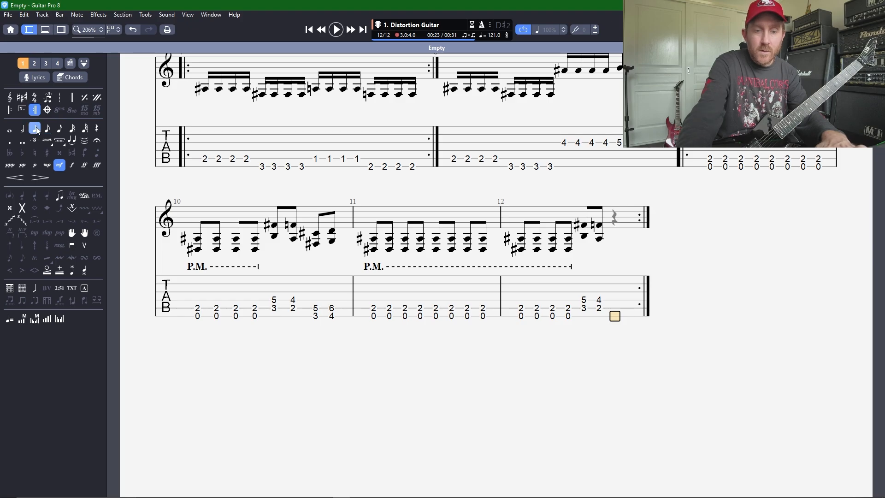
pyautogui.write('4')
pyautogui.press('Up')
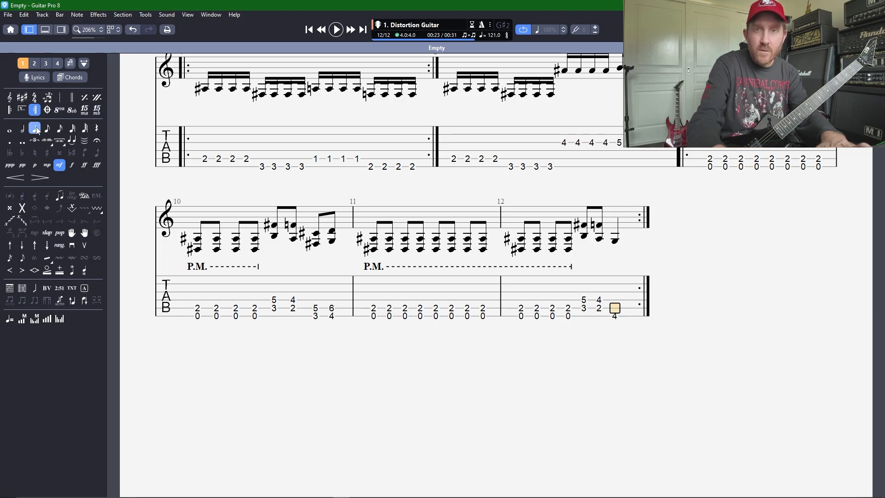
pyautogui.write('6')
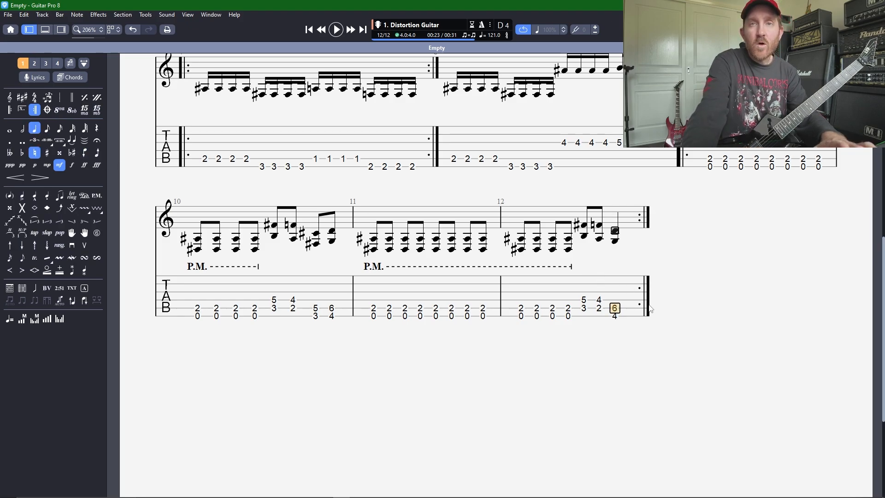
# Step: Play the tab back through the fast riff and stop playback in bar 9
pyautogui.click(713, 177)
pyautogui.press('space')
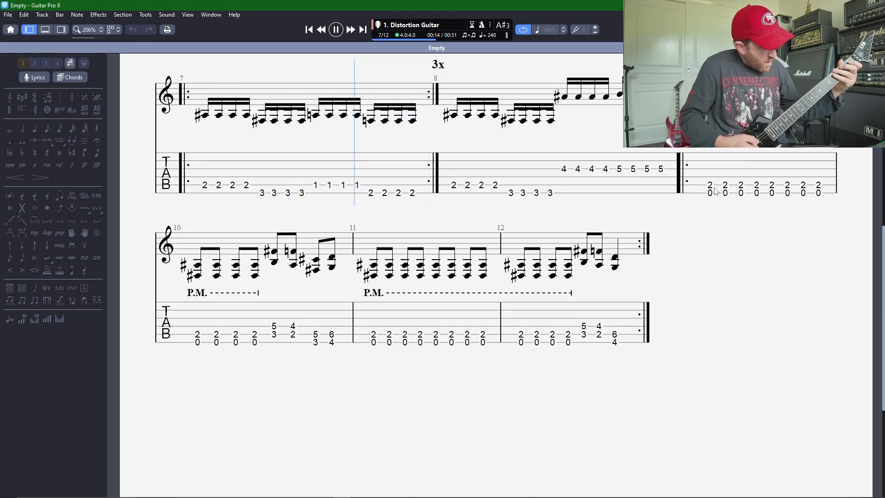
pyautogui.press('space')
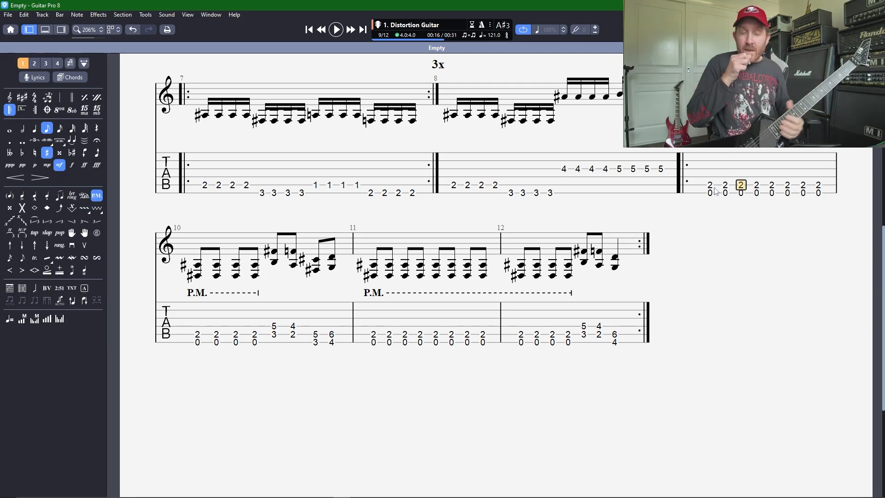